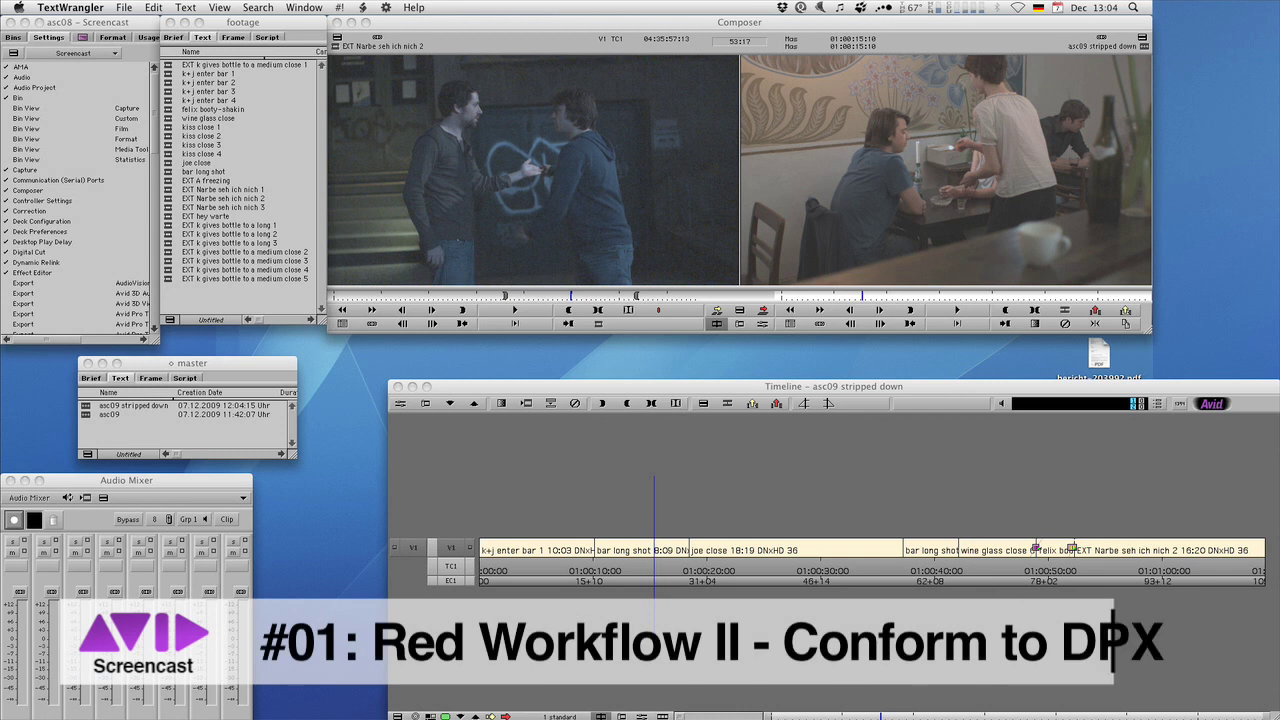
Step: Switch to Avid Media Composer and bring its monitors to the front
key(super+Tab)
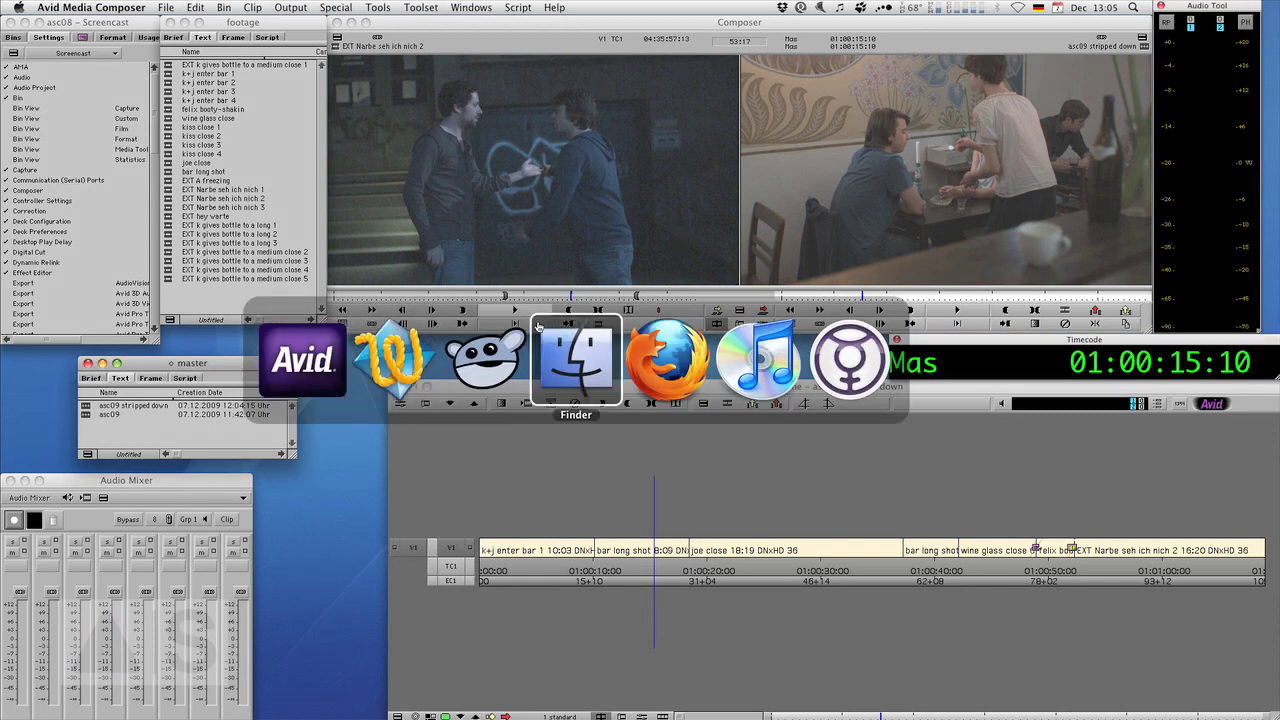
key(super+shift+Tab)
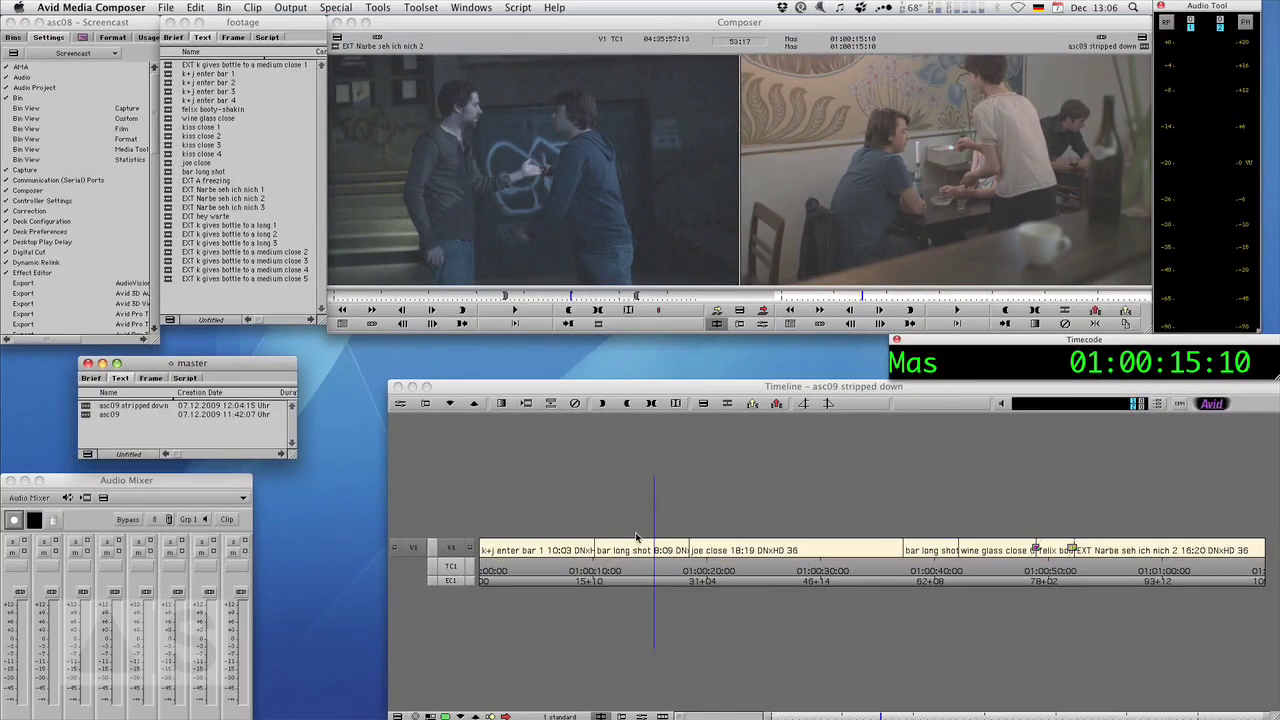
click(410, 109)
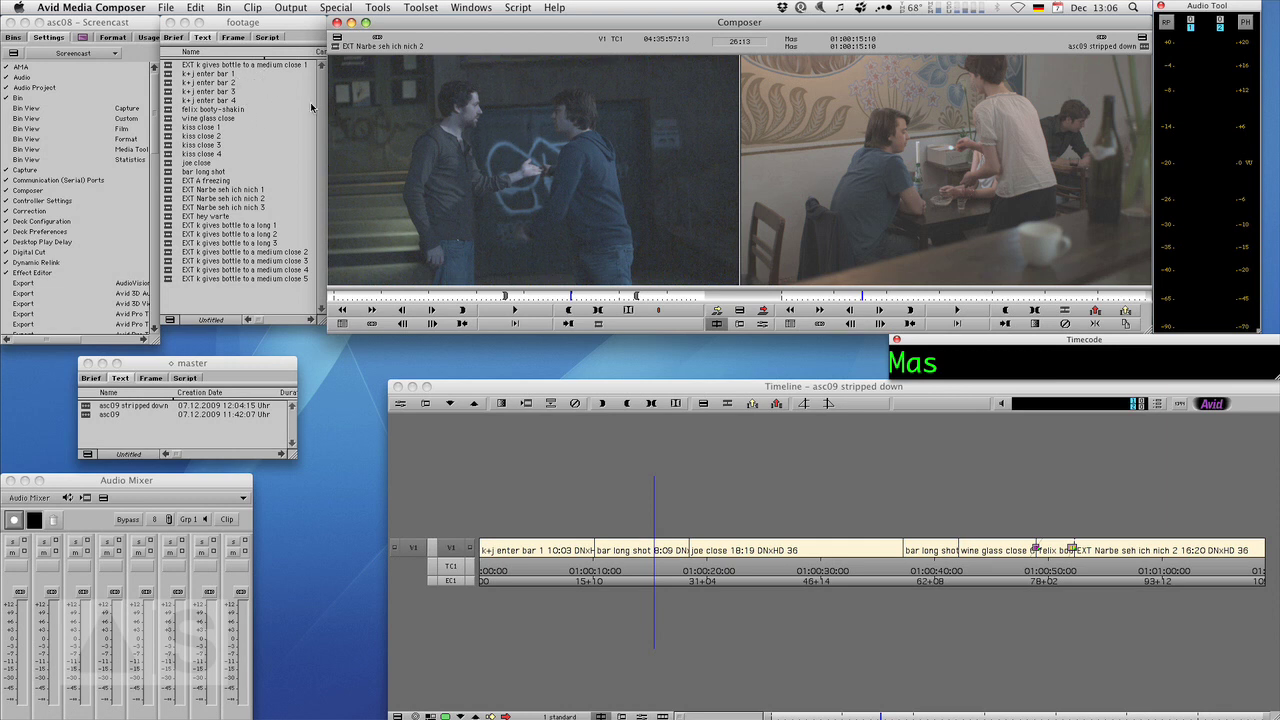
Step: Scrub the asc09 sequence back and forth, checking the cut from bar long shot to joe close
drag(628, 570, 678, 583)
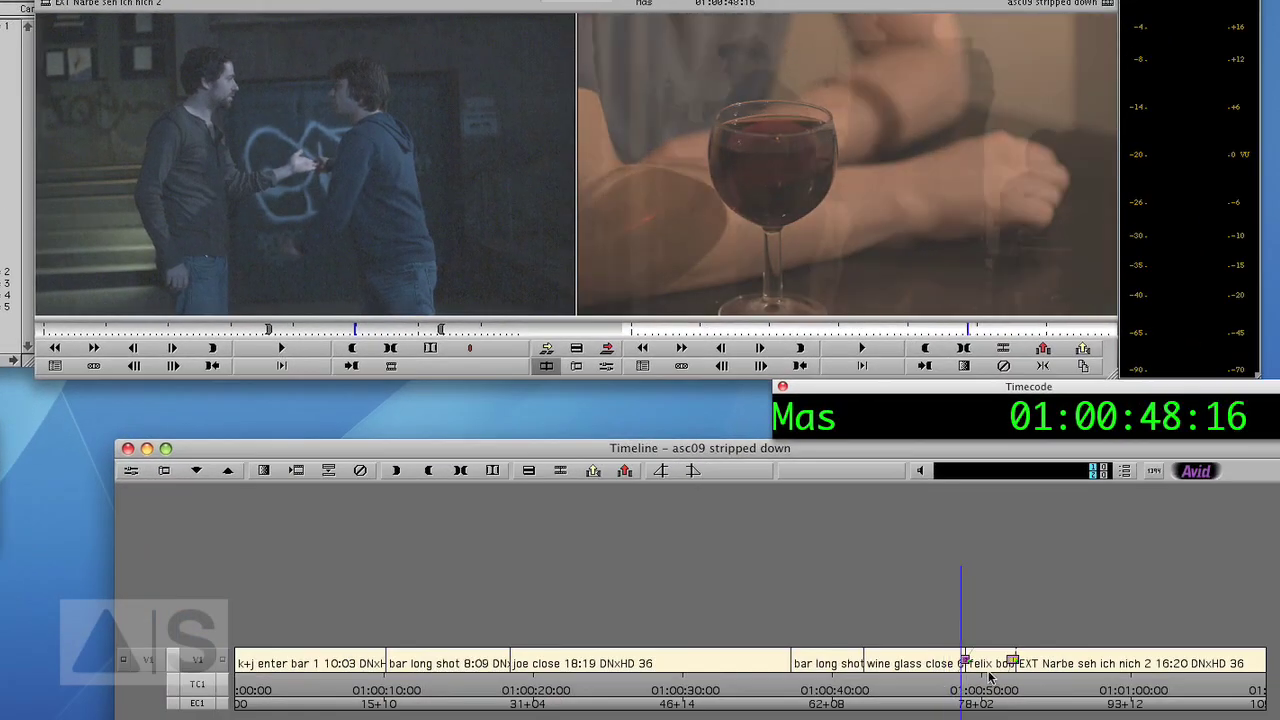
drag(964, 680, 747, 700)
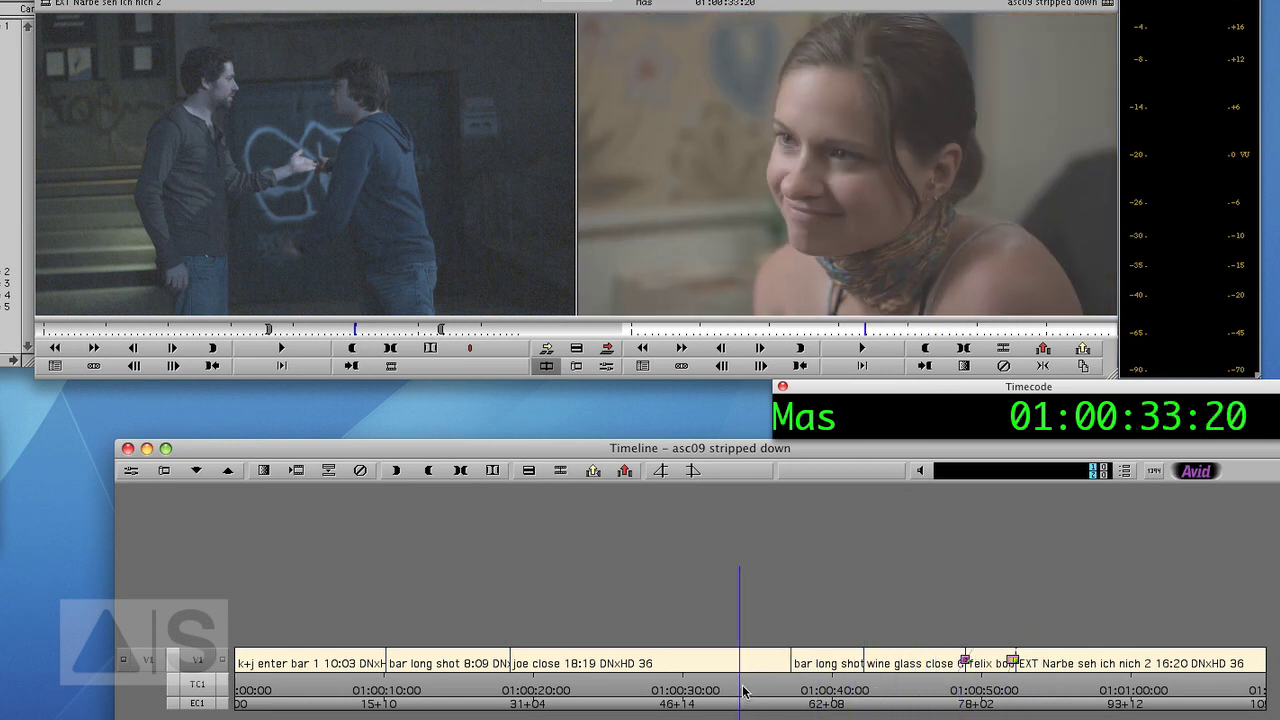
drag(738, 695, 383, 690)
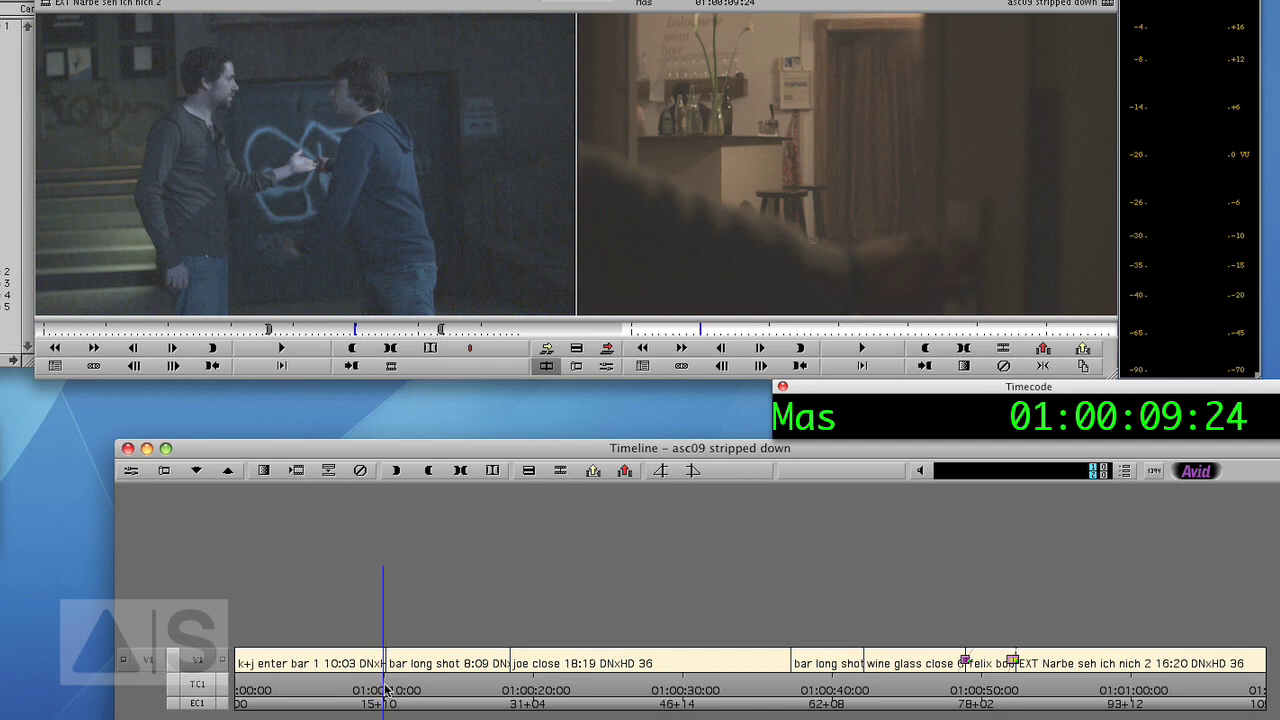
mouse_move(385, 688)
mouse_down()
mouse_move(1014, 686)
mouse_move(482, 688)
mouse_move(513, 680)
mouse_move(684, 686)
mouse_move(368, 692)
mouse_move(1074, 690)
mouse_move(675, 640)
mouse_move(476, 652)
mouse_move(431, 662)
mouse_move(423, 688)
mouse_move(460, 662)
mouse_move(437, 698)
mouse_move(373, 698)
mouse_up()
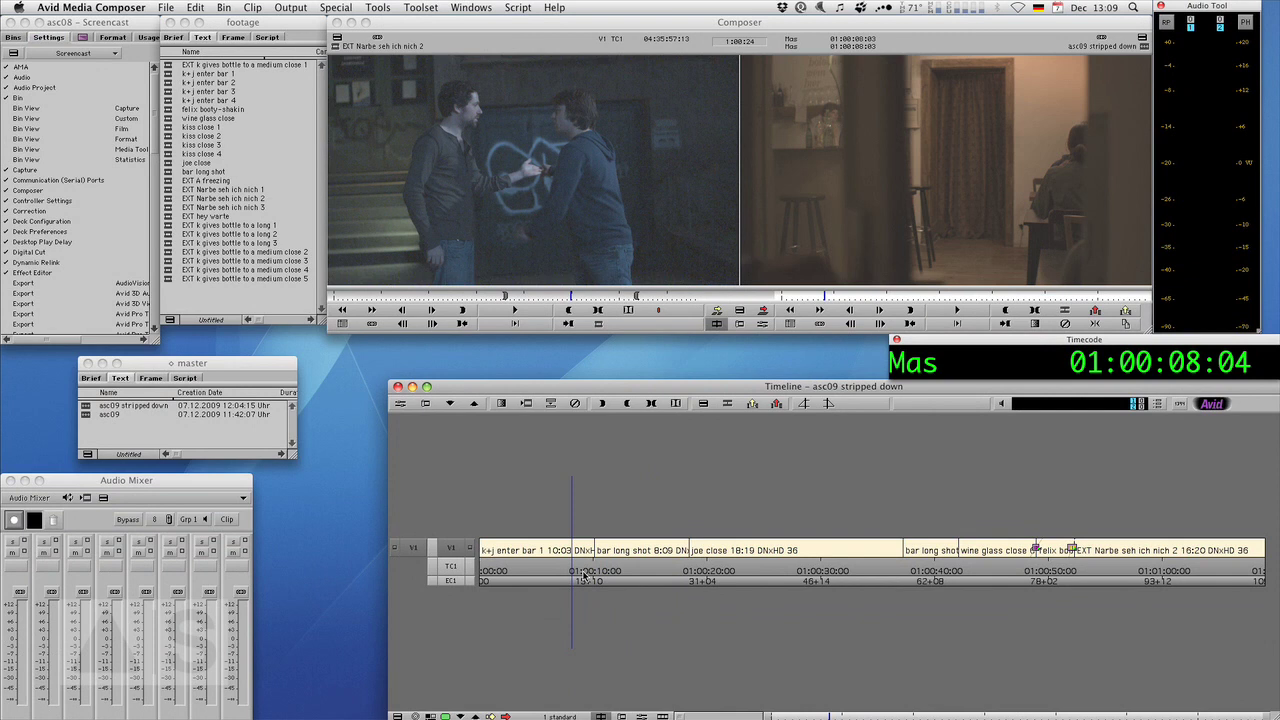
drag(584, 574, 676, 570)
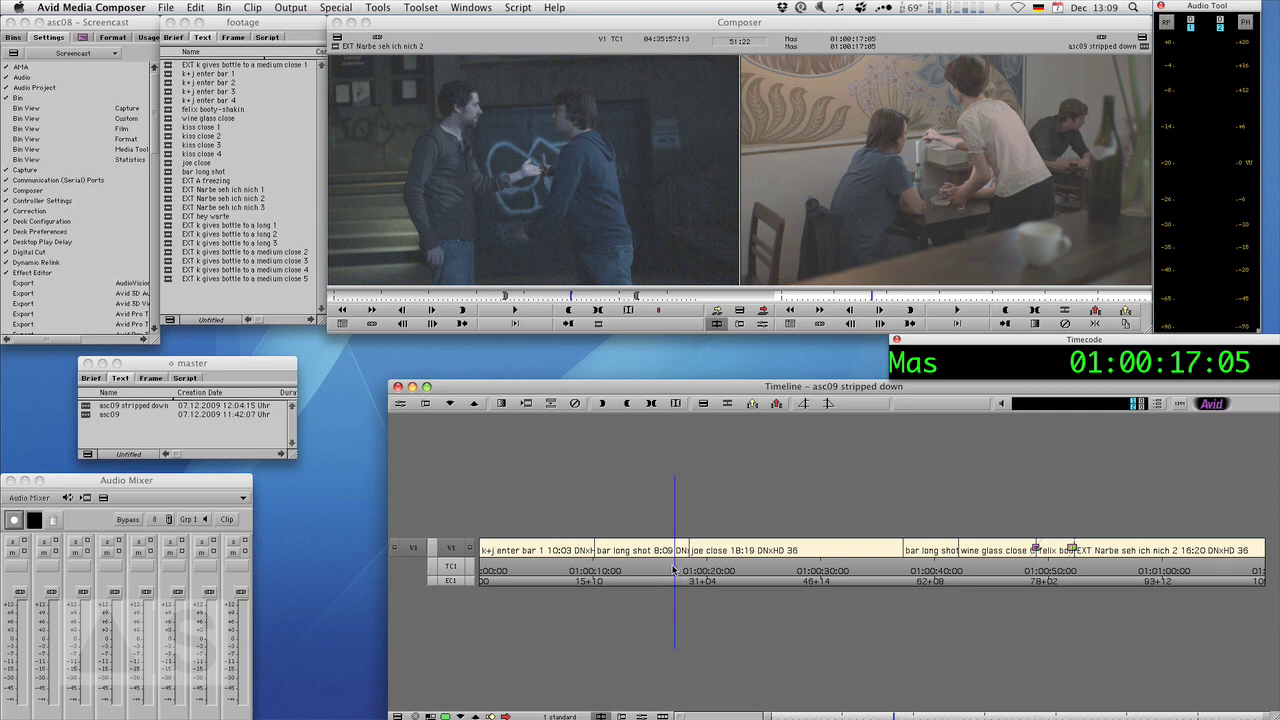
mouse_move(676, 568)
mouse_down()
mouse_move(664, 568)
mouse_move(689, 568)
mouse_move(673, 565)
mouse_up()
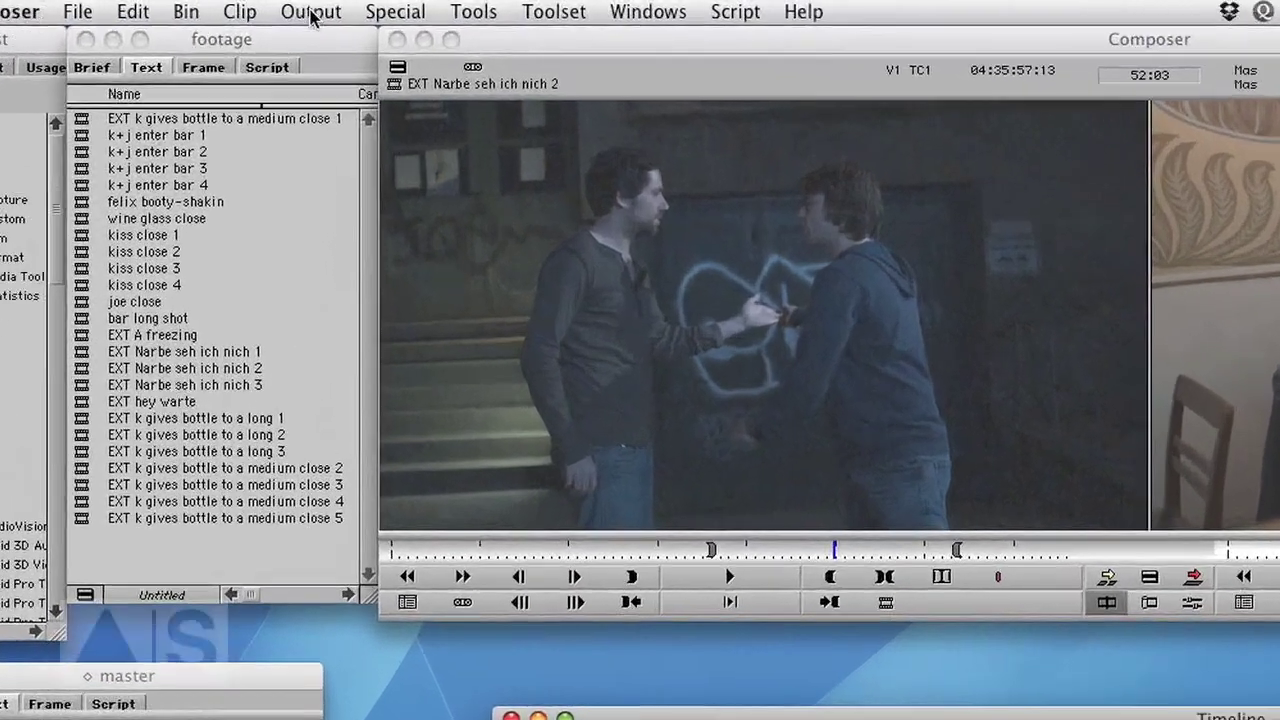
Step: Look at Avid's Output menu for EDL export, then launch EDL Manager instead
click(291, 7)
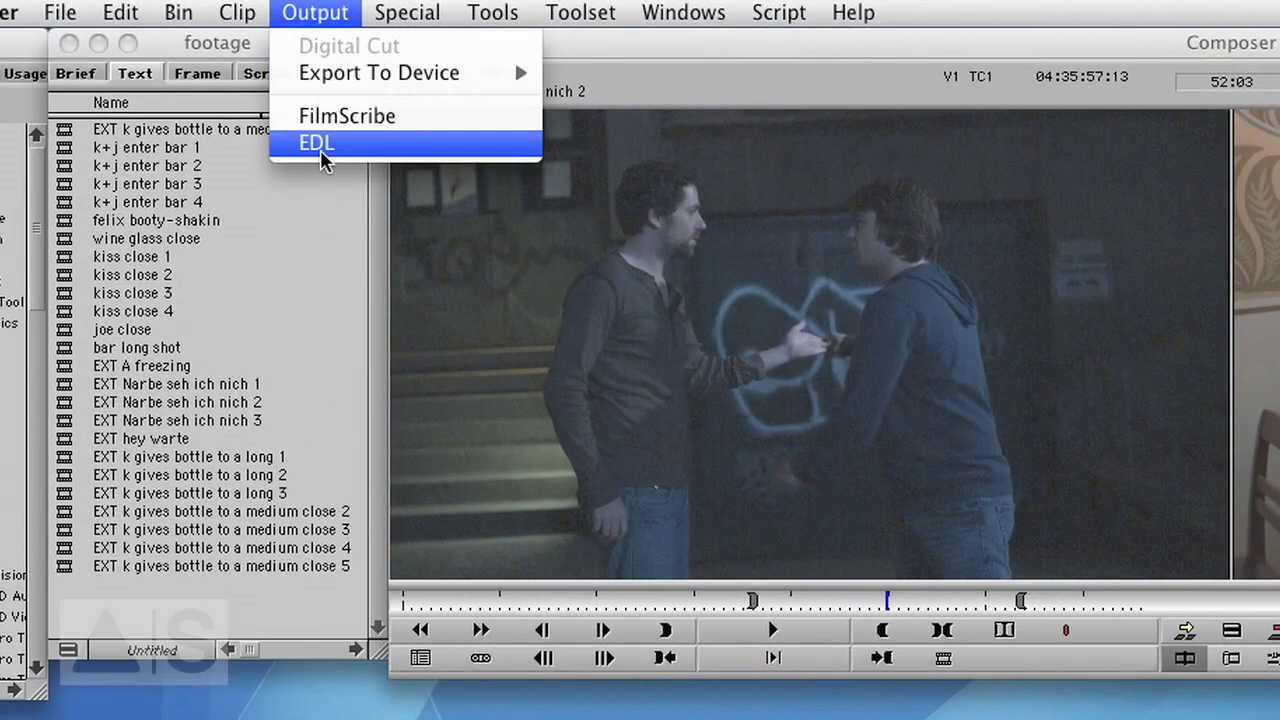
click(313, 13)
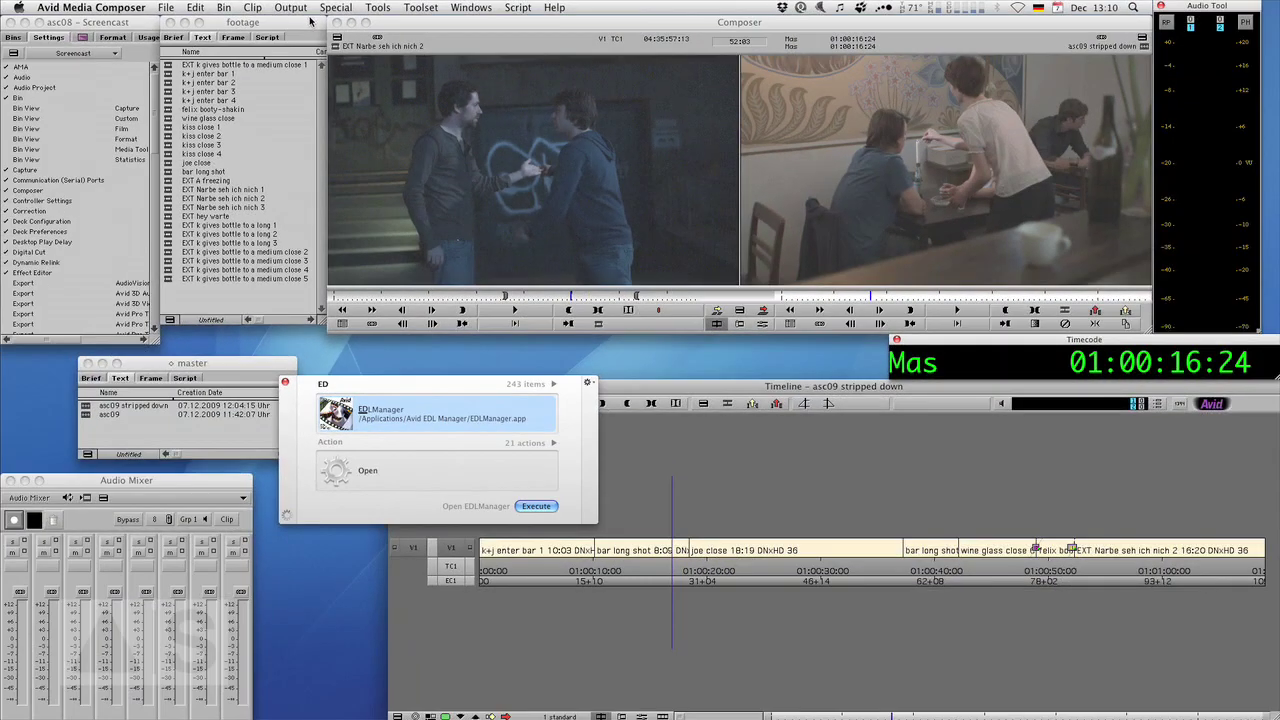
key(Return)
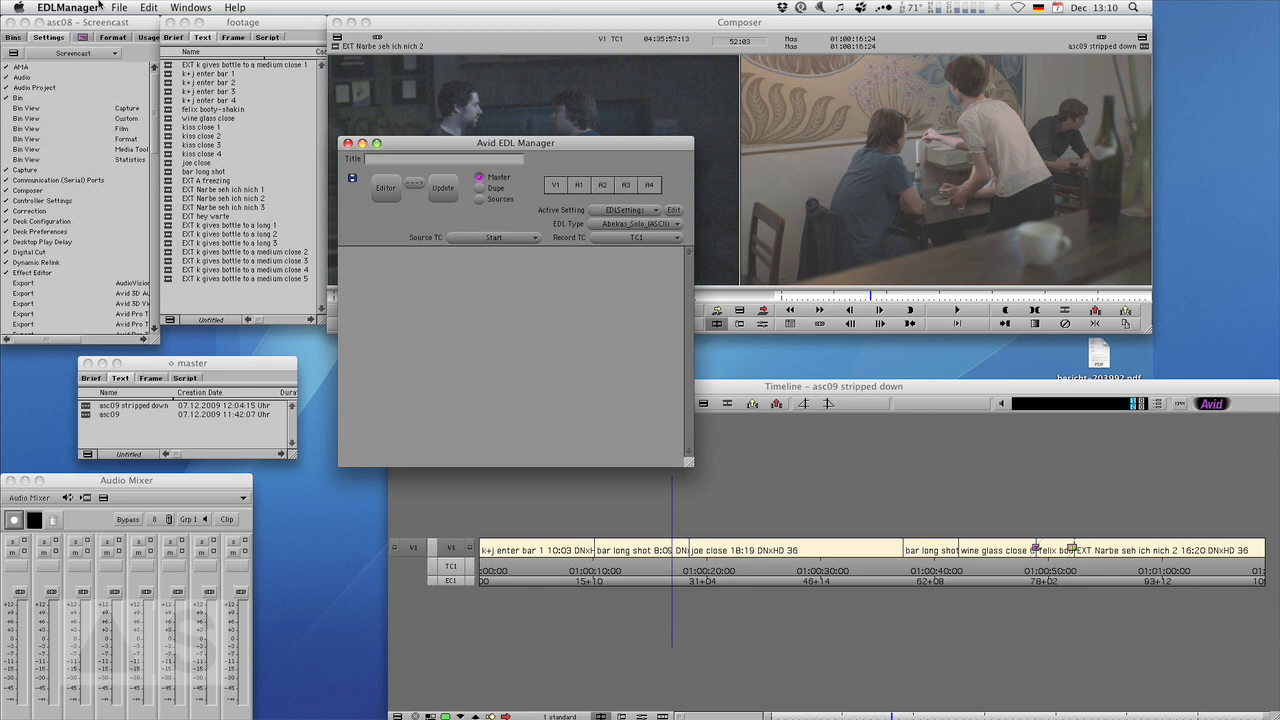
Step: Load the asc09.Copy.01 sequence from the master.avb bin into EDL Manager
click(119, 12)
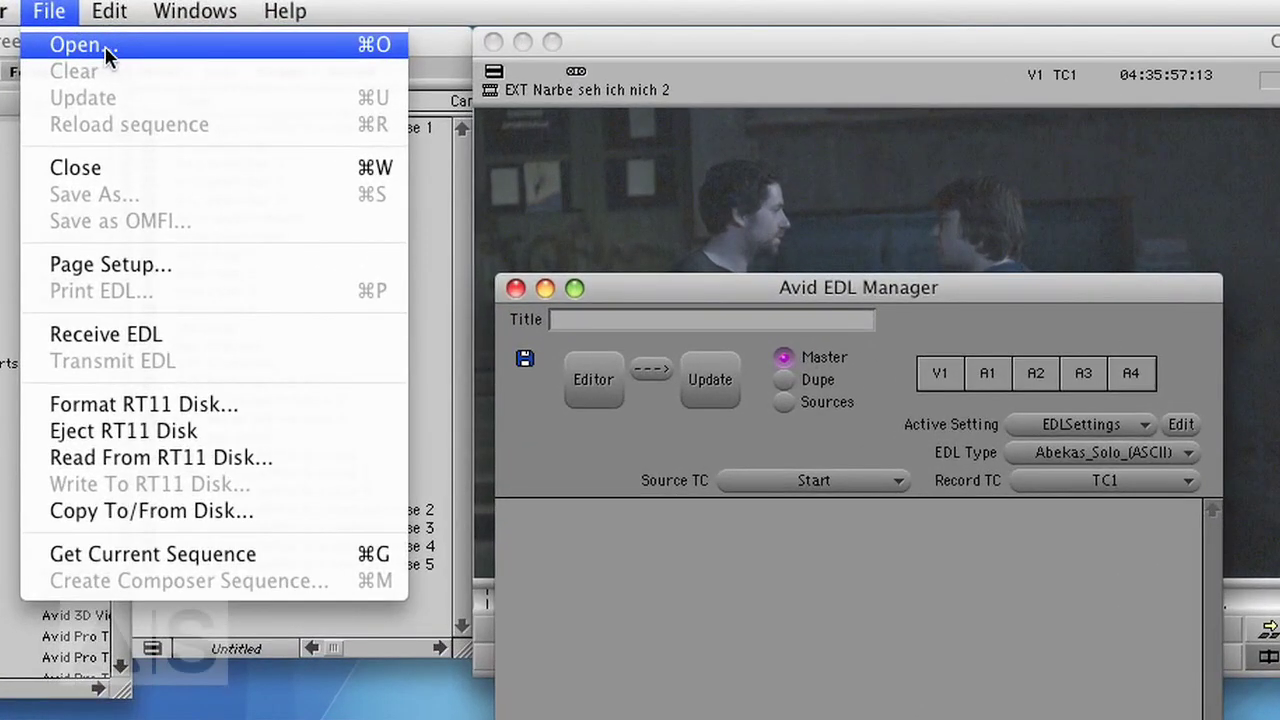
click(128, 26)
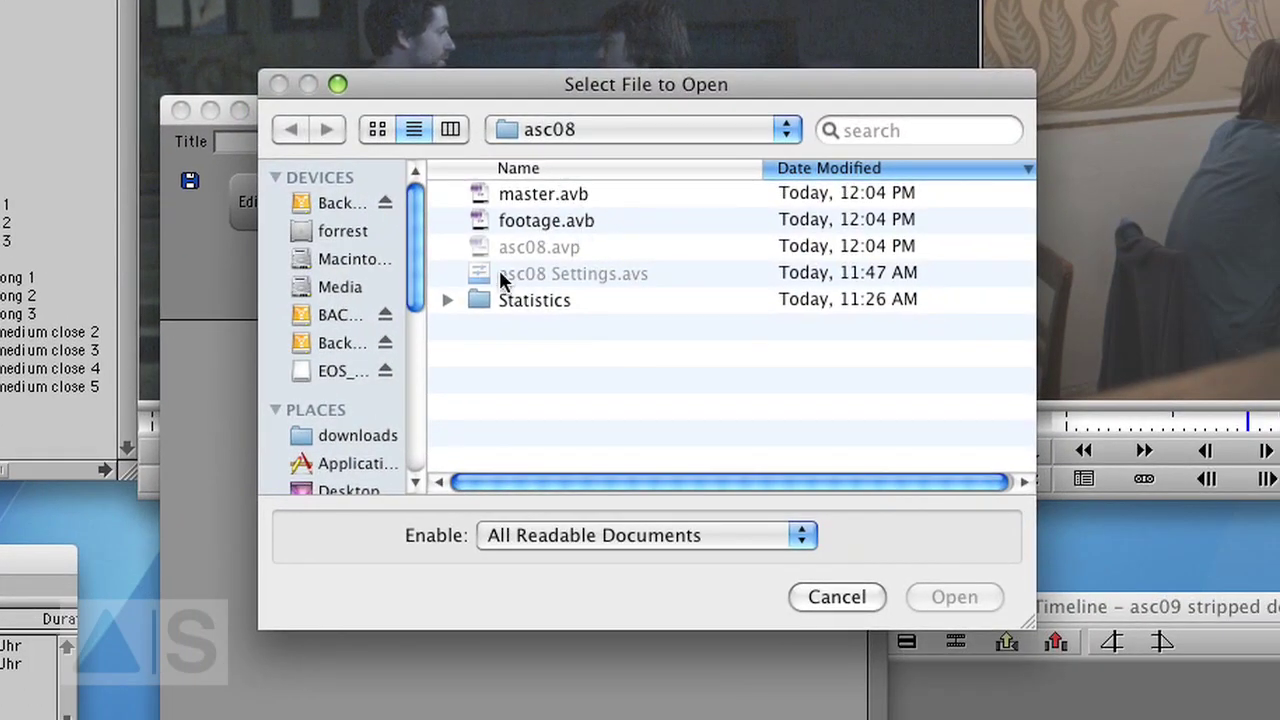
click(539, 193)
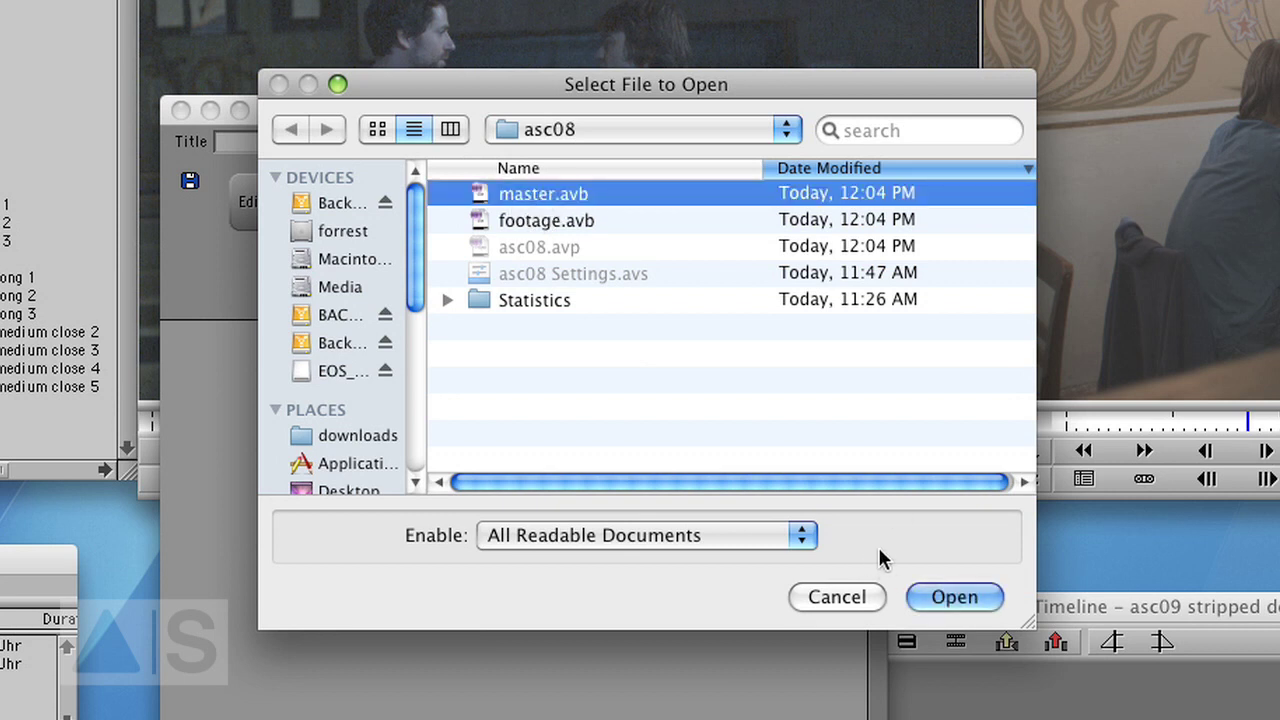
click(954, 597)
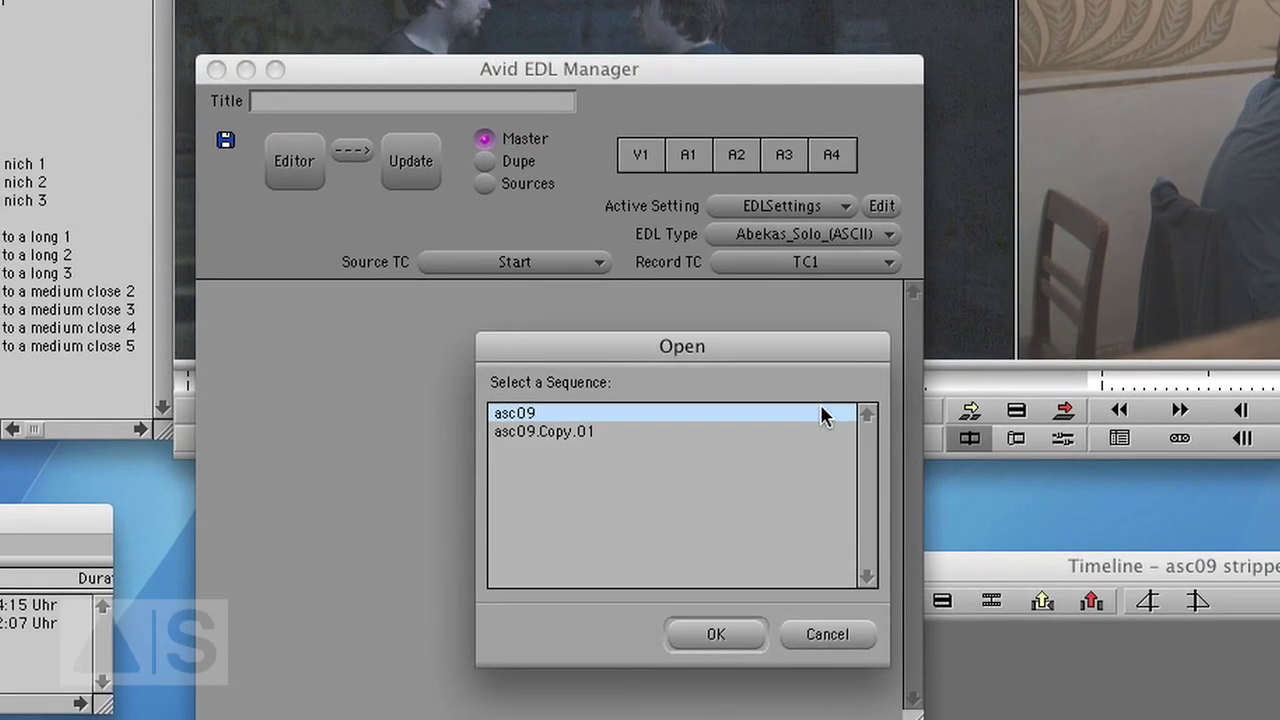
click(585, 400)
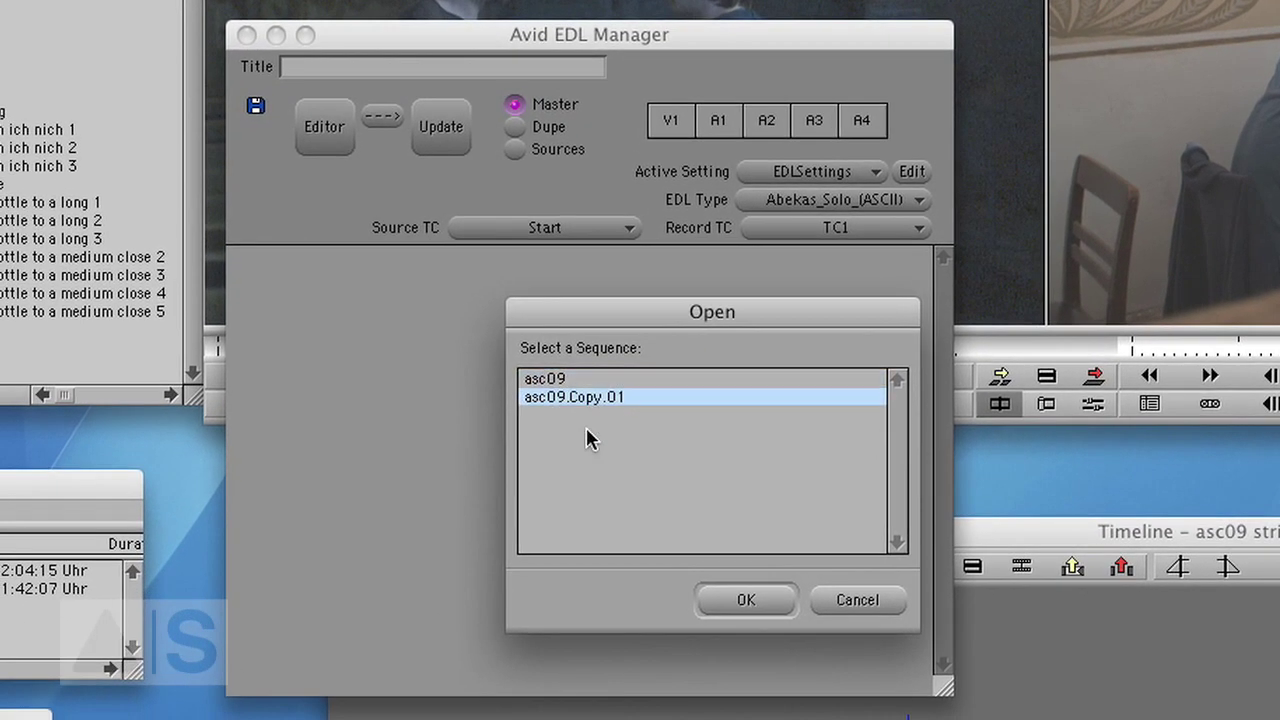
click(738, 604)
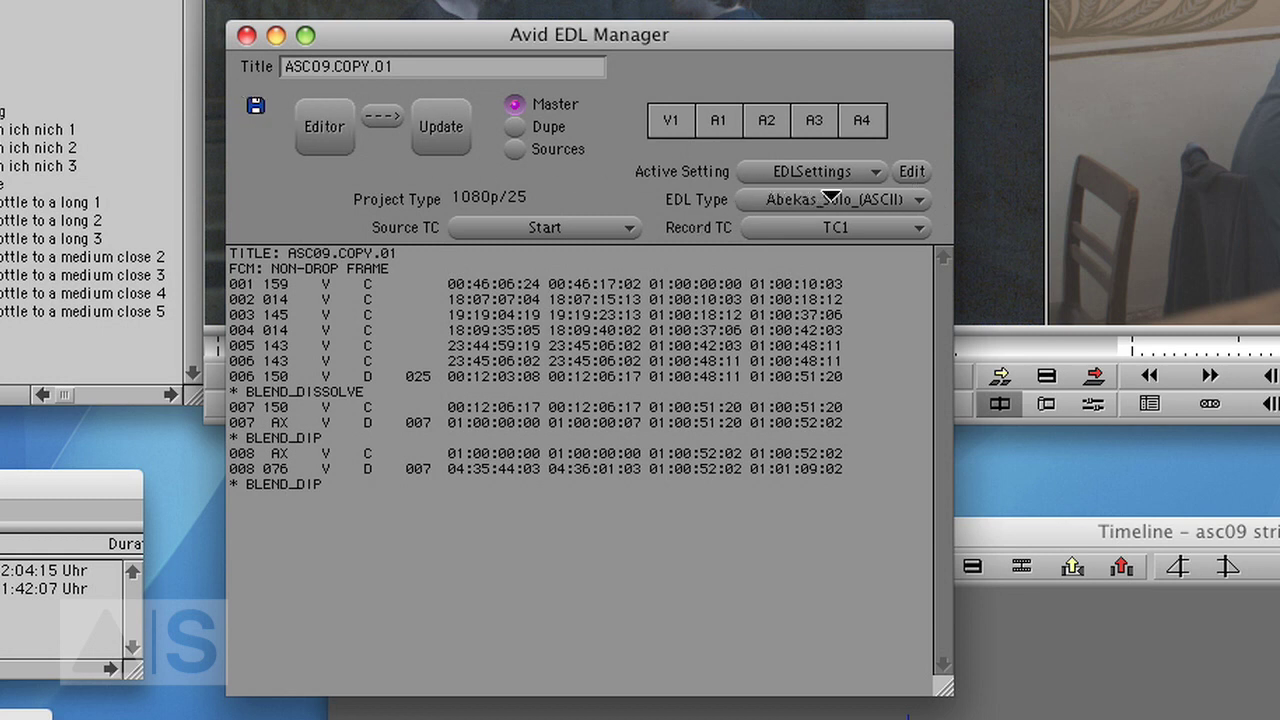
Step: Switch the EDL type to Red16, keeping Cameraroll as the reel ID type
click(843, 199)
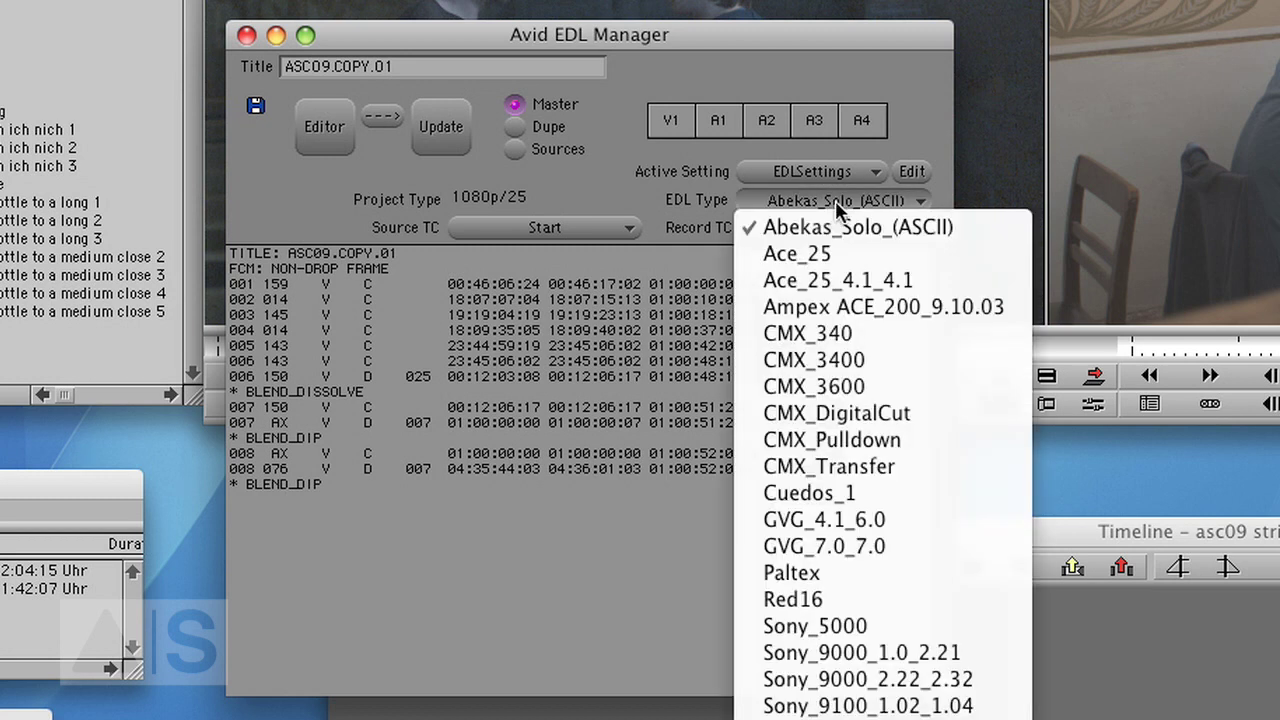
click(790, 599)
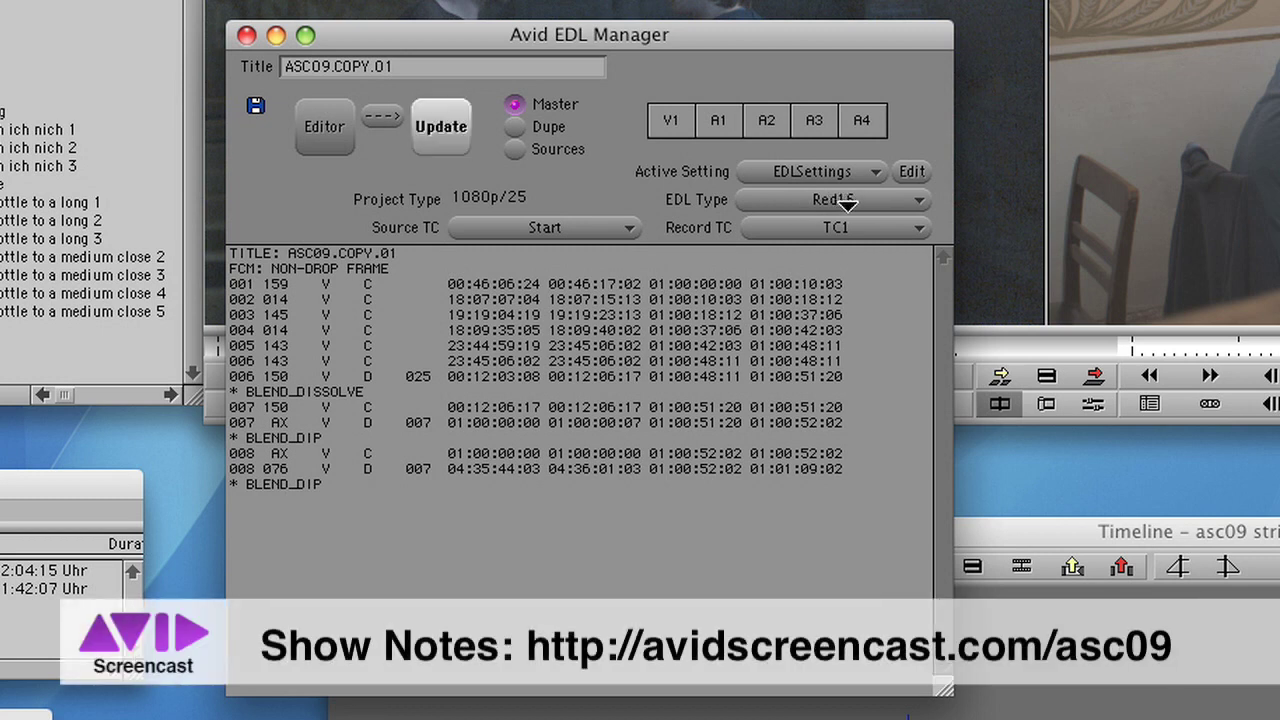
click(911, 171)
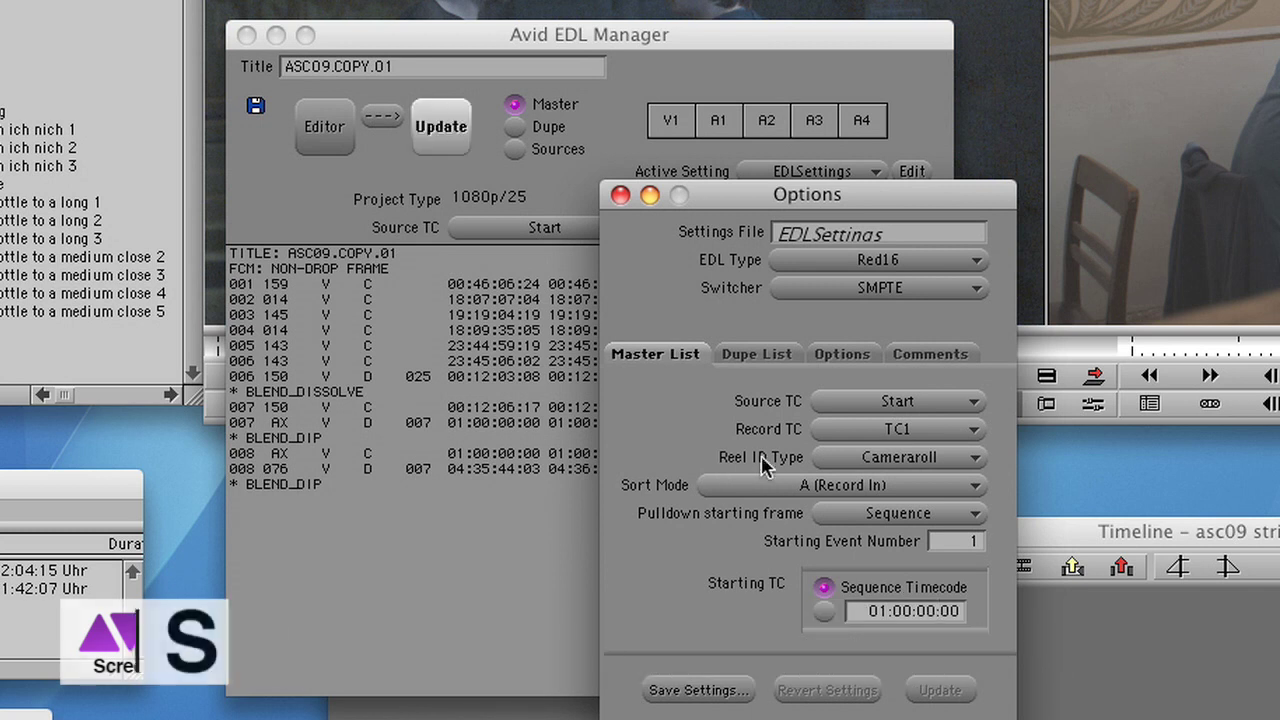
click(886, 458)
click(908, 455)
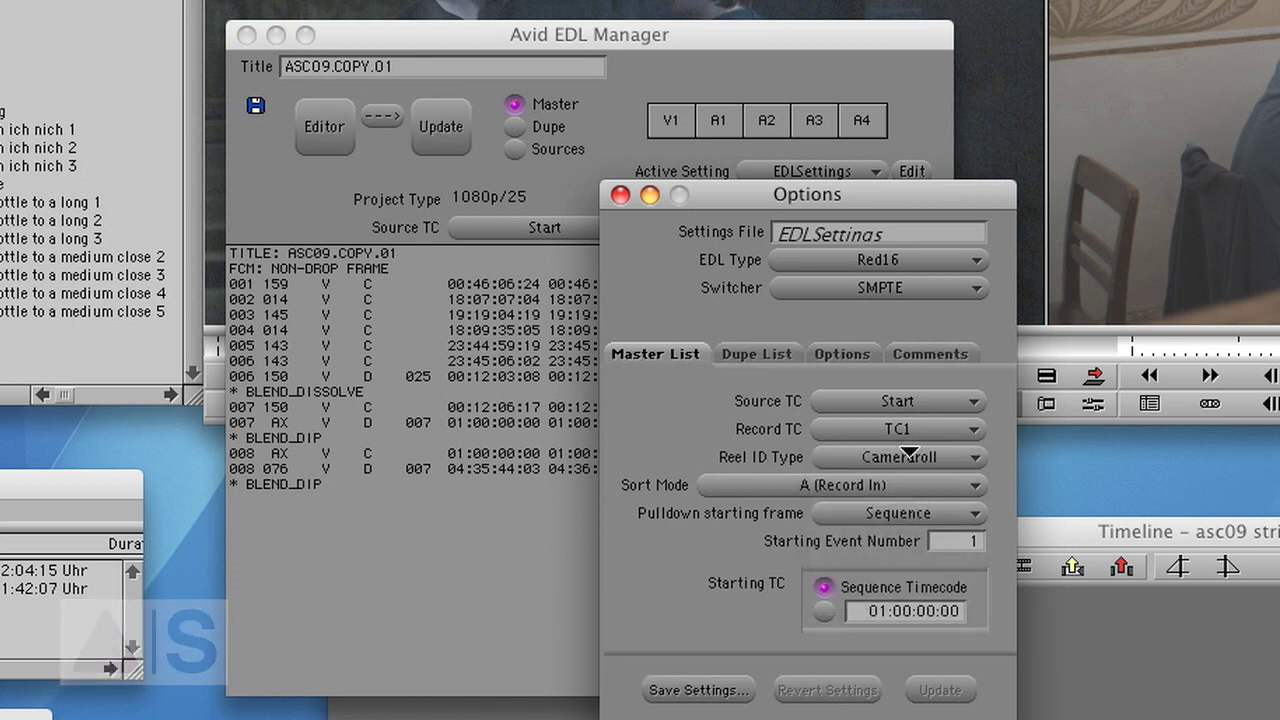
click(621, 197)
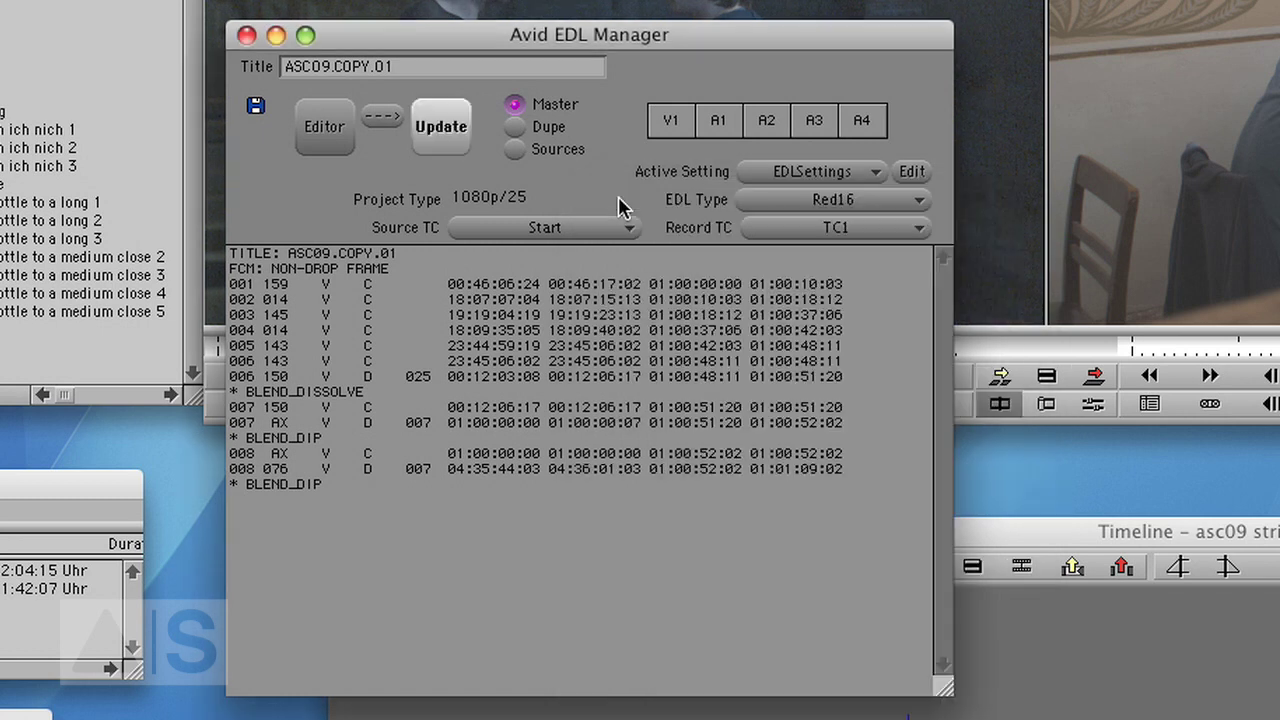
click(825, 200)
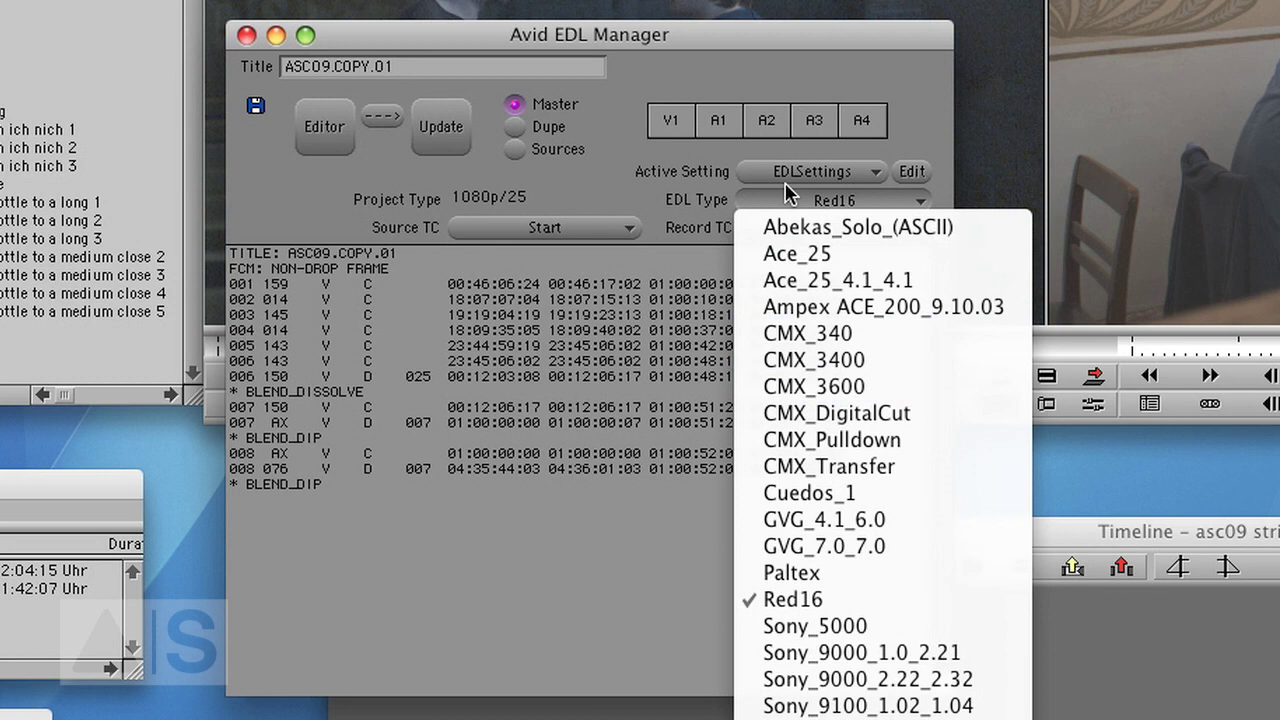
click(838, 203)
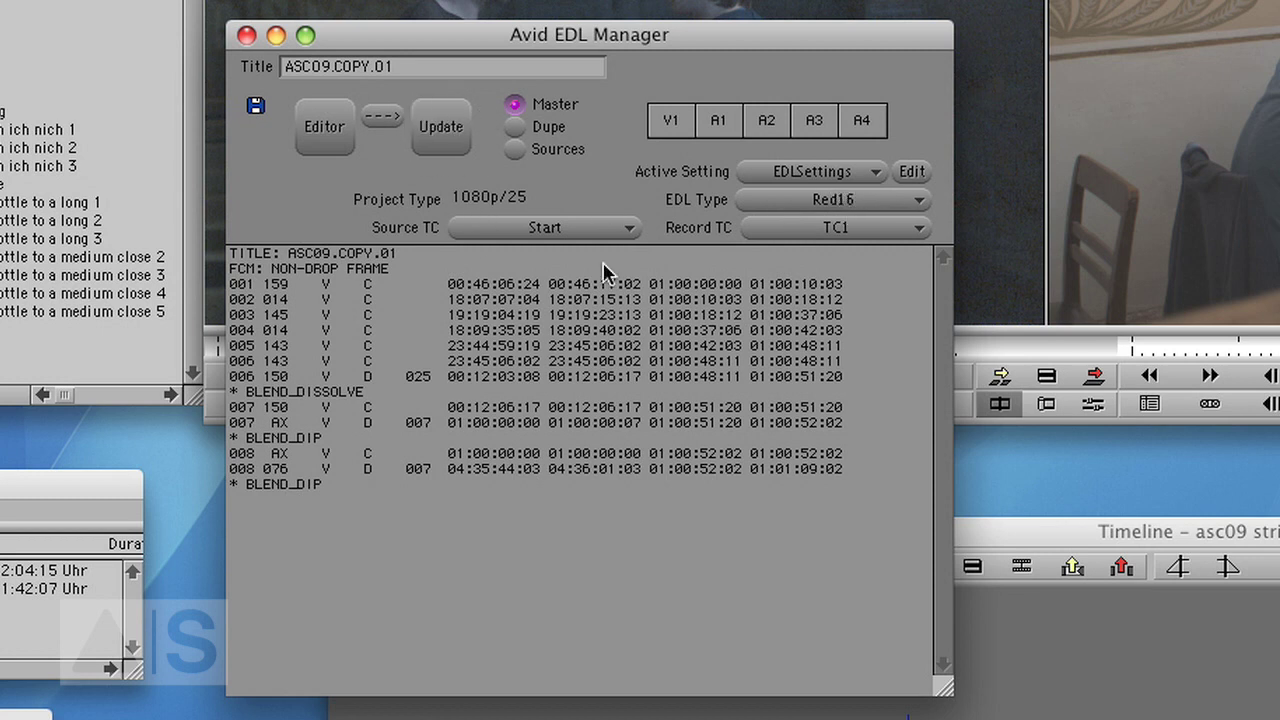
Step: Update the list with full clip names and save it into asc09 as ASC09_output_dpx.EDL
click(433, 134)
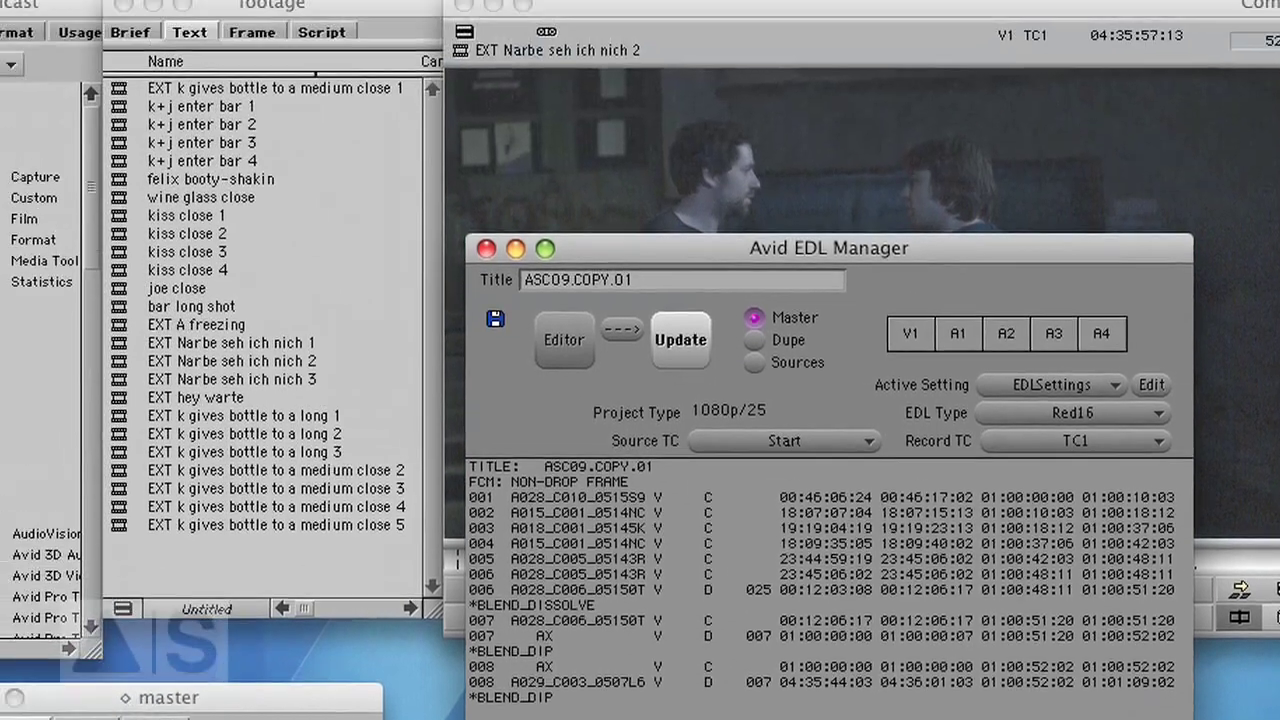
click(65, 14)
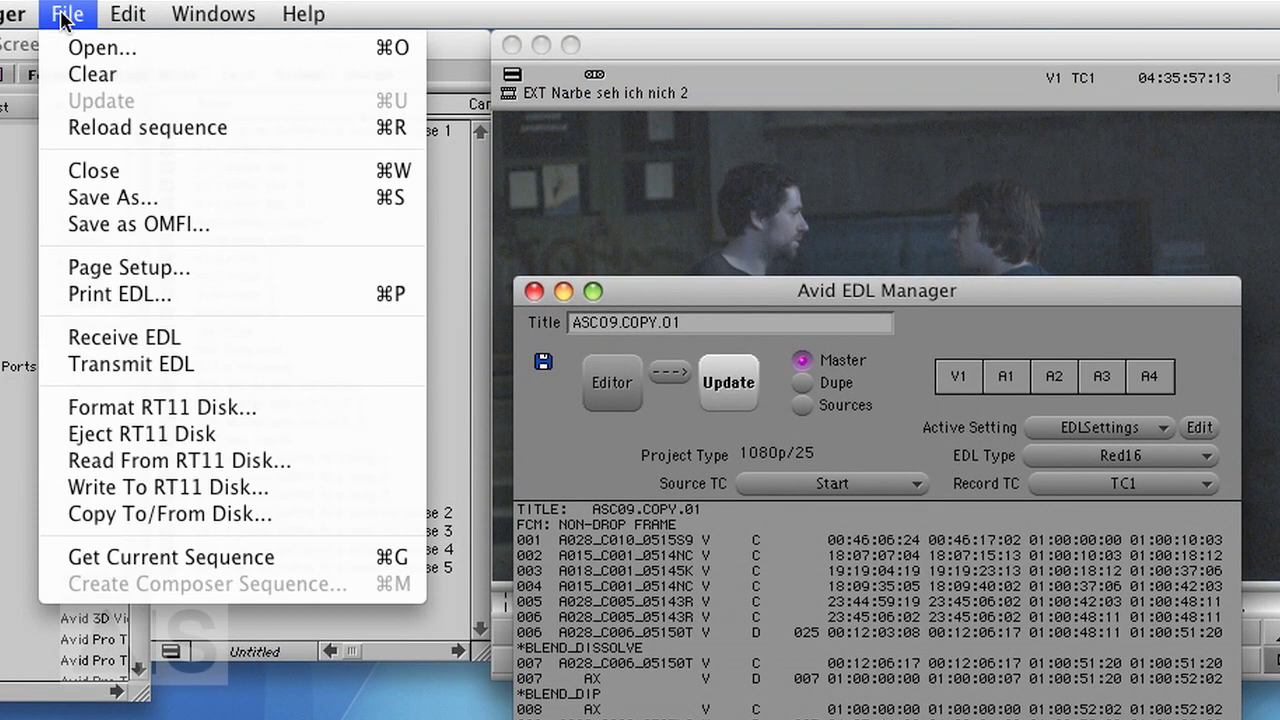
click(136, 195)
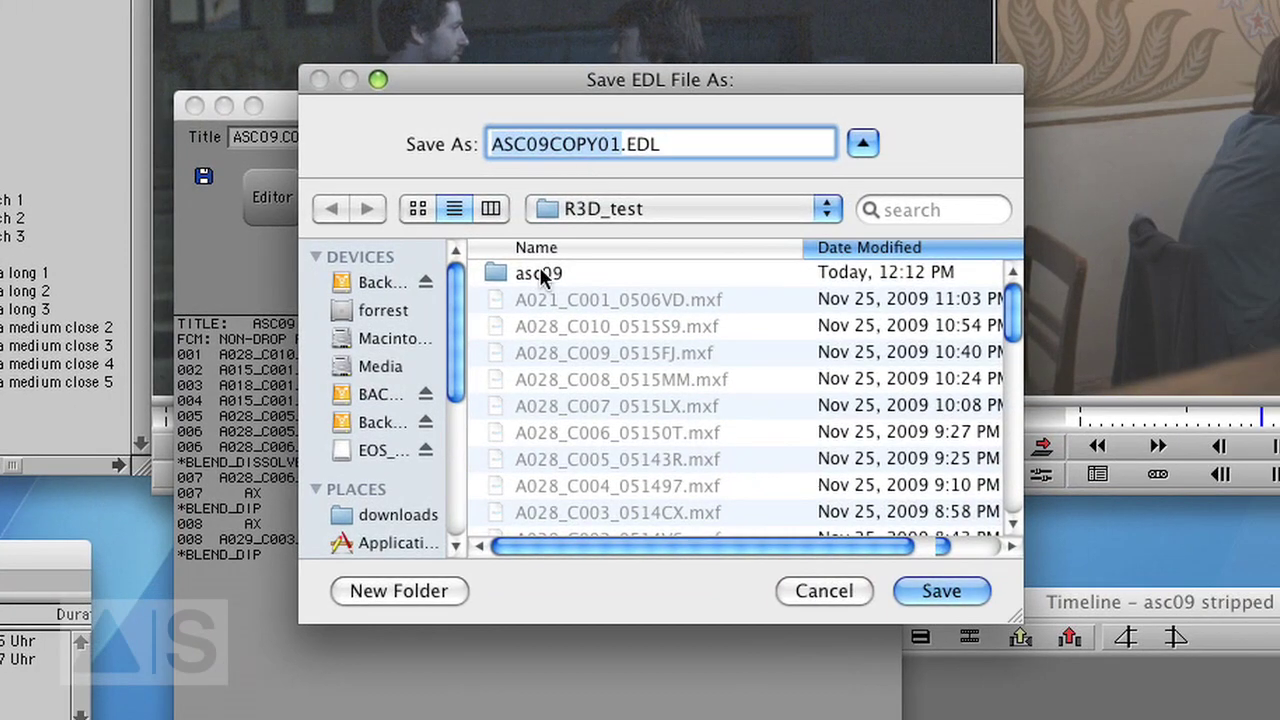
double_click(712, 366)
click(775, 236)
drag(607, 145, 471, 149)
click(553, 149)
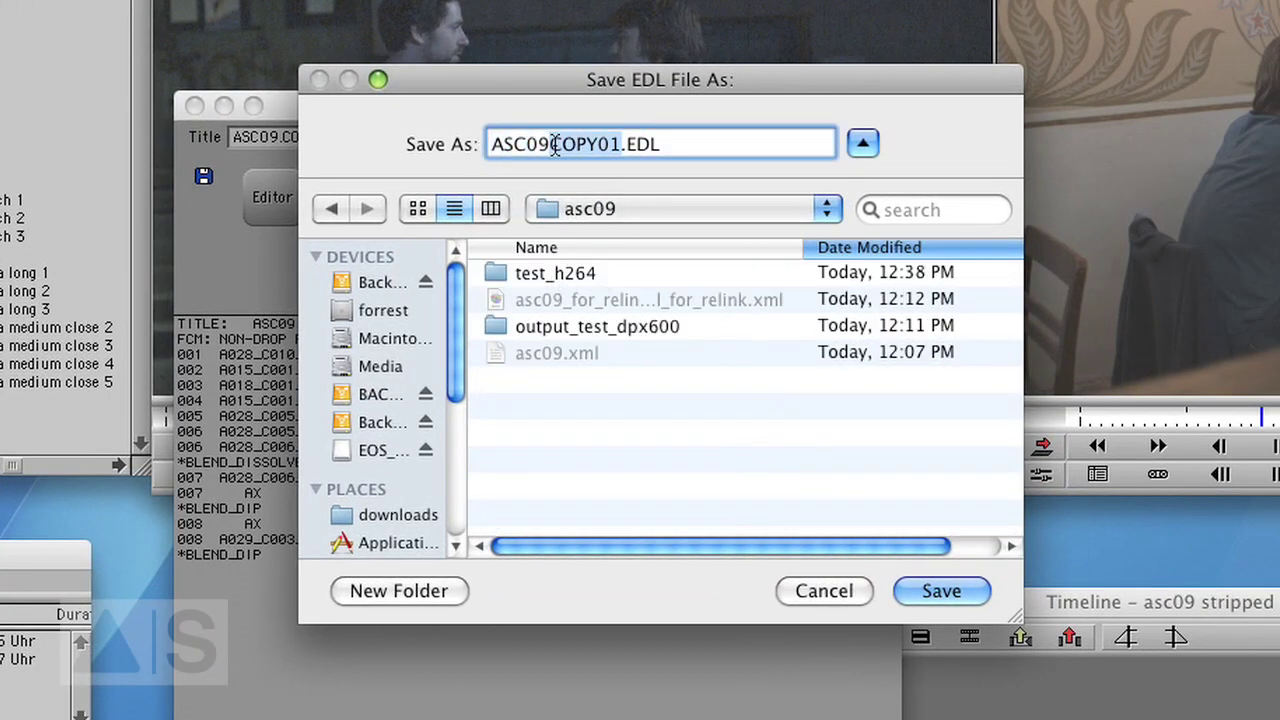
key(Delete)
key(Delete)
key(Delete)
key(Delete)
key(Delete)
key(Delete)
text(_output_dpx)
key(Return)
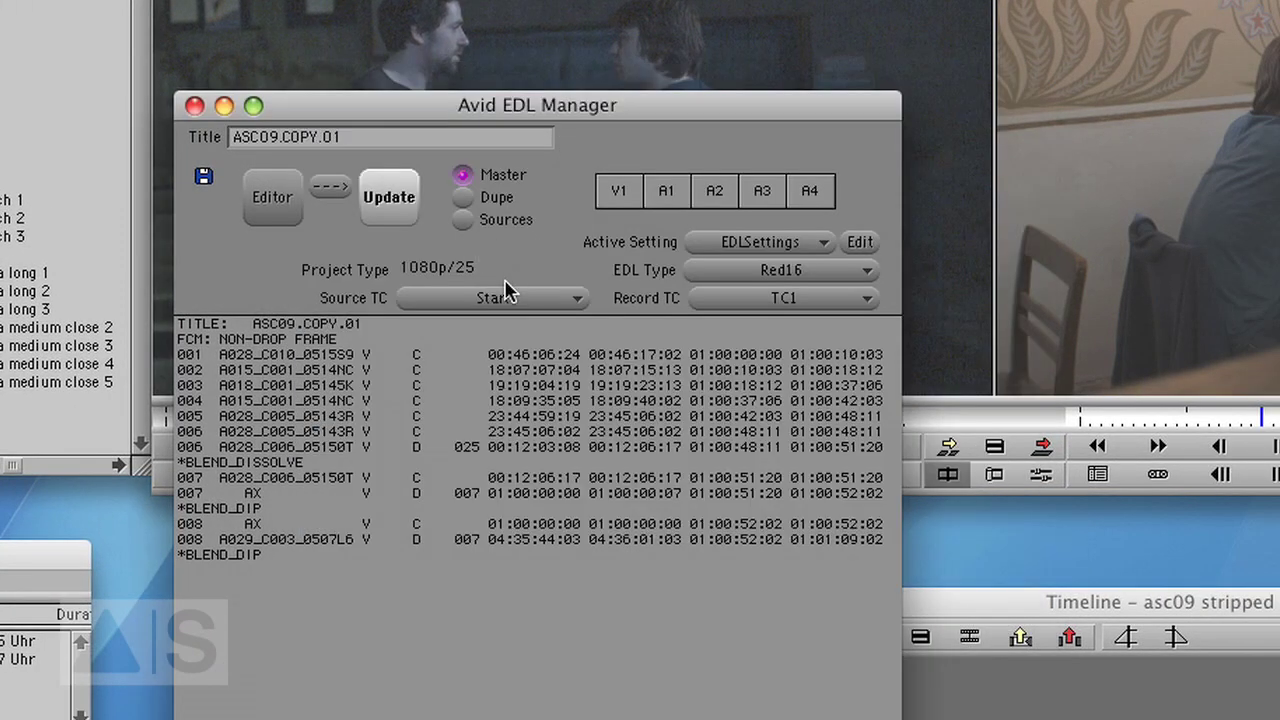
key(super+Tab)
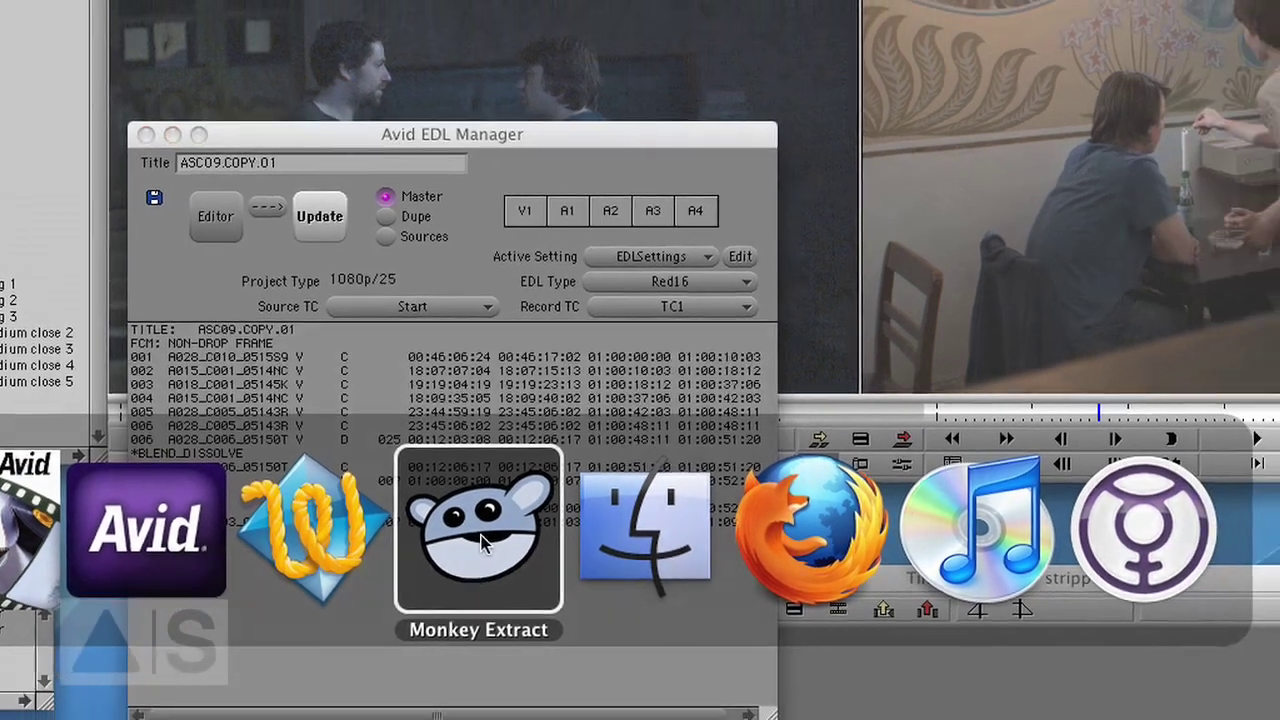
Step: In Monkey Extract's Render RED footage setup, set the source directory to /Volumes/BACKUP/R3D-Files-Weiss
click(568, 545)
drag(530, 3, 494, 1)
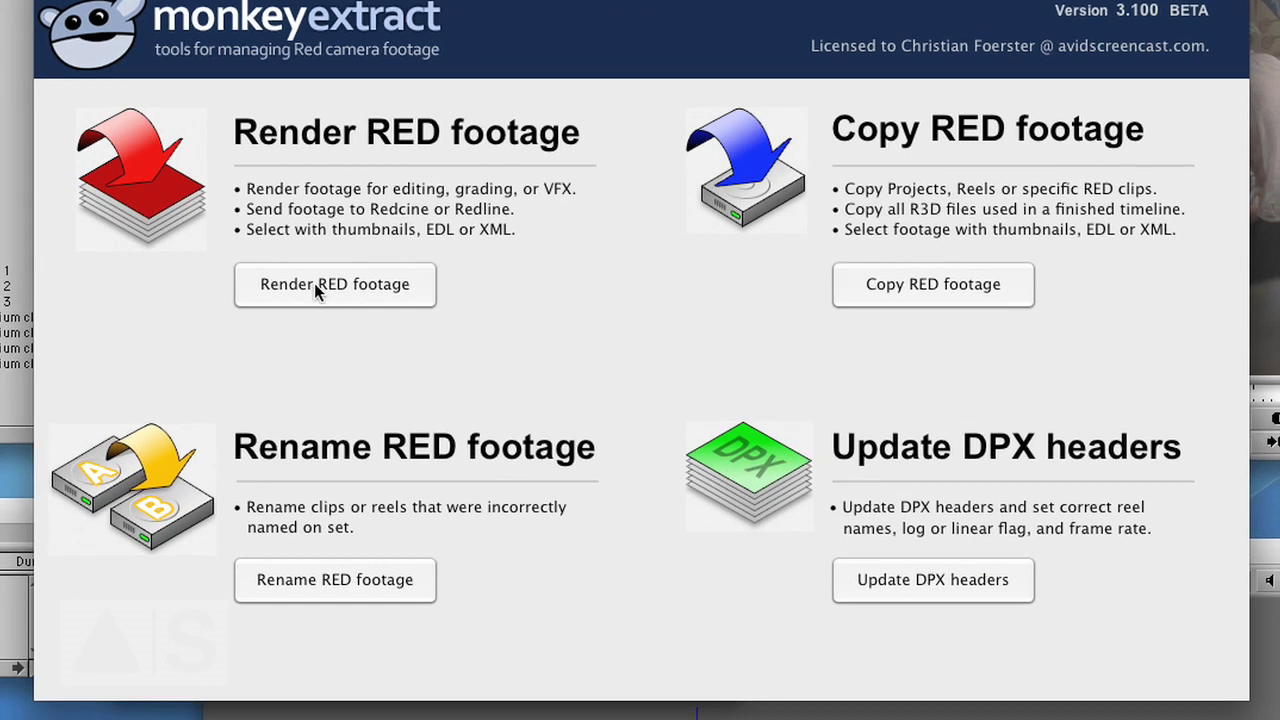
click(314, 300)
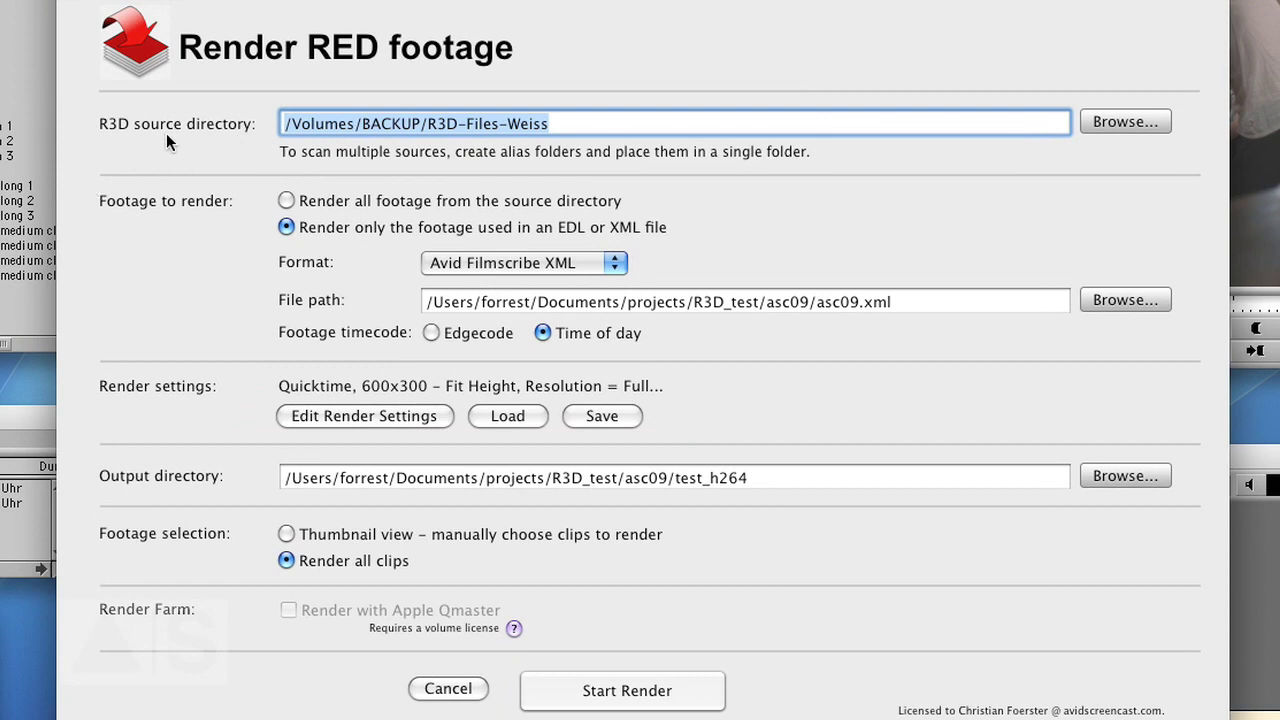
click(1117, 121)
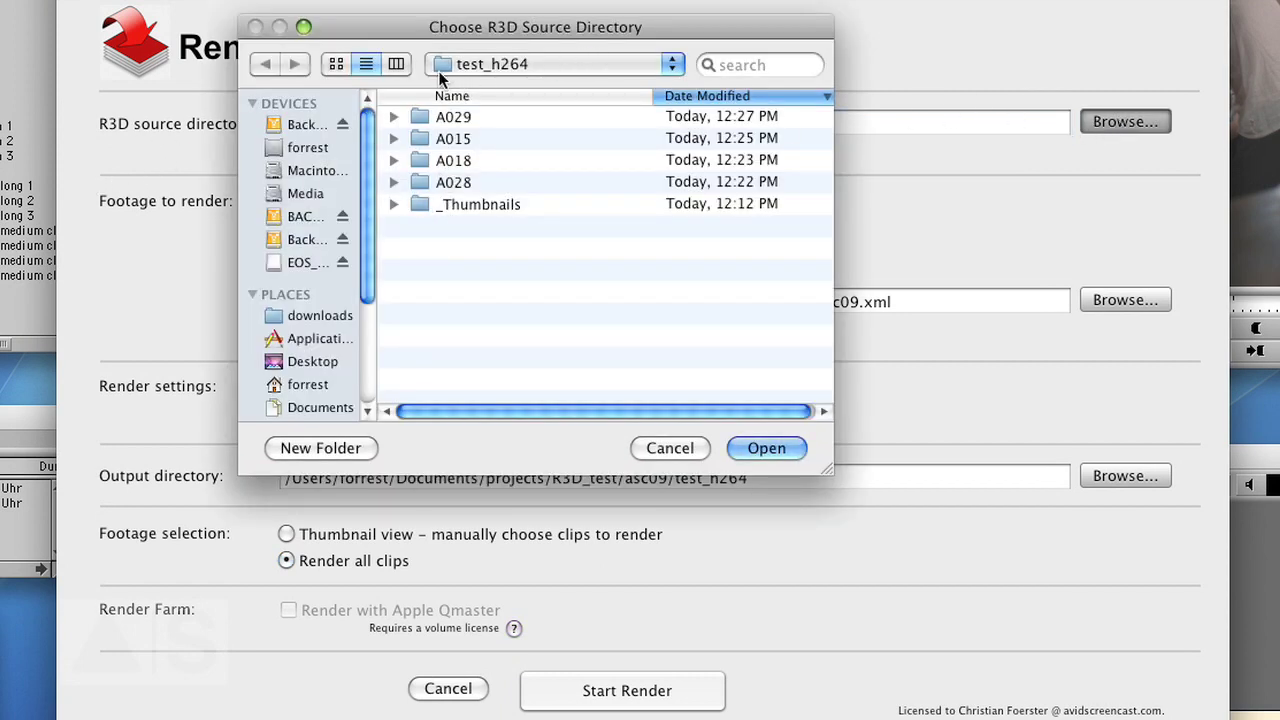
click(303, 217)
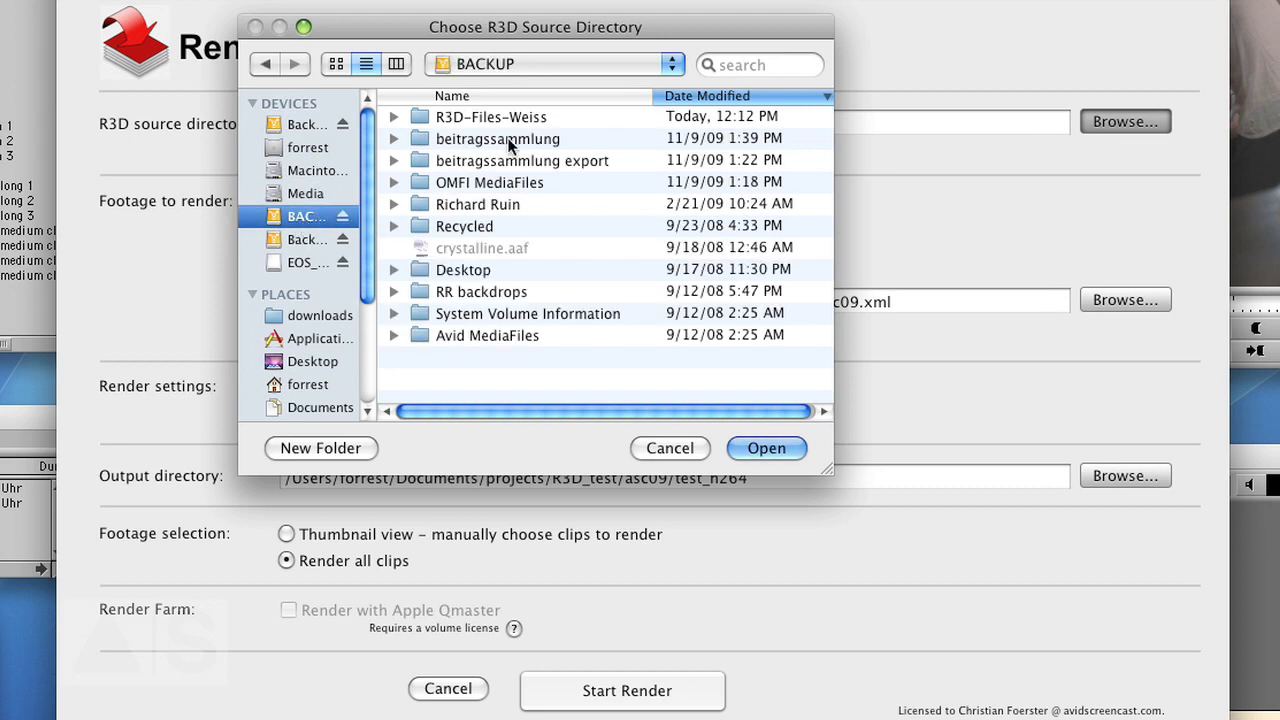
click(496, 119)
click(760, 448)
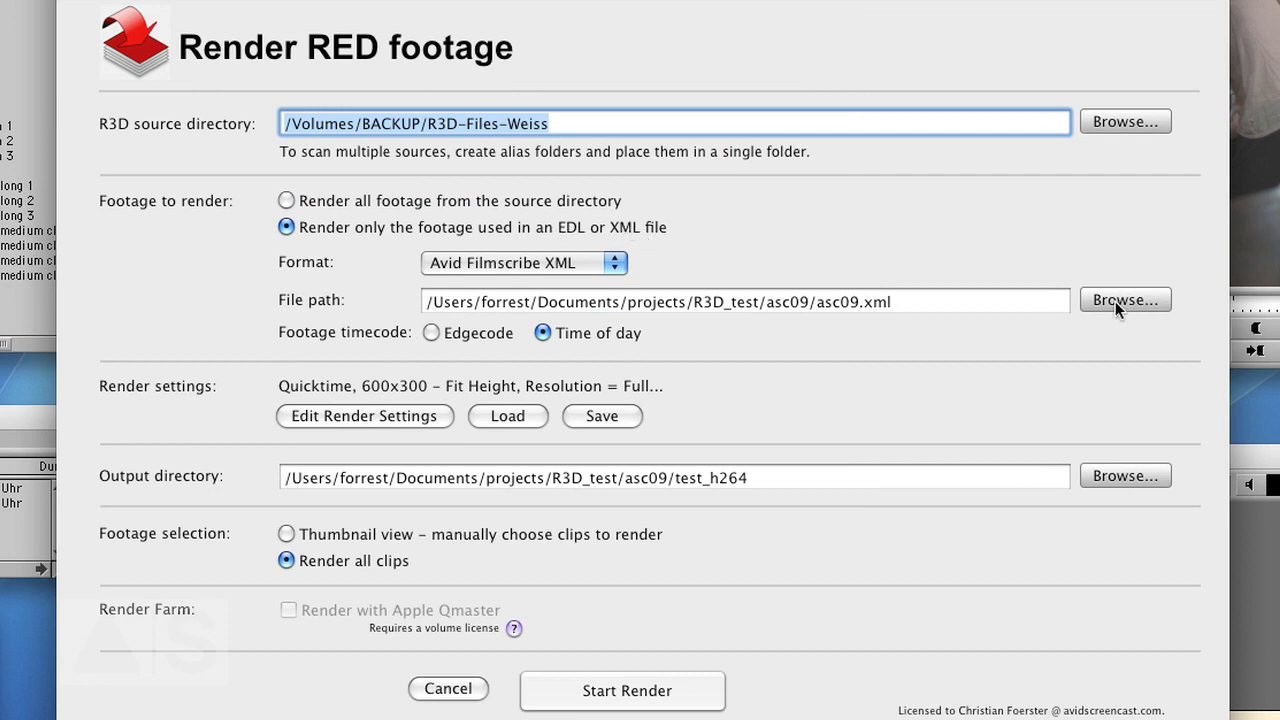
Step: Set the format to RED16 EDL - Avid and pick ASC09_output_dpx.EDL from R3D_test/asc09
click(613, 266)
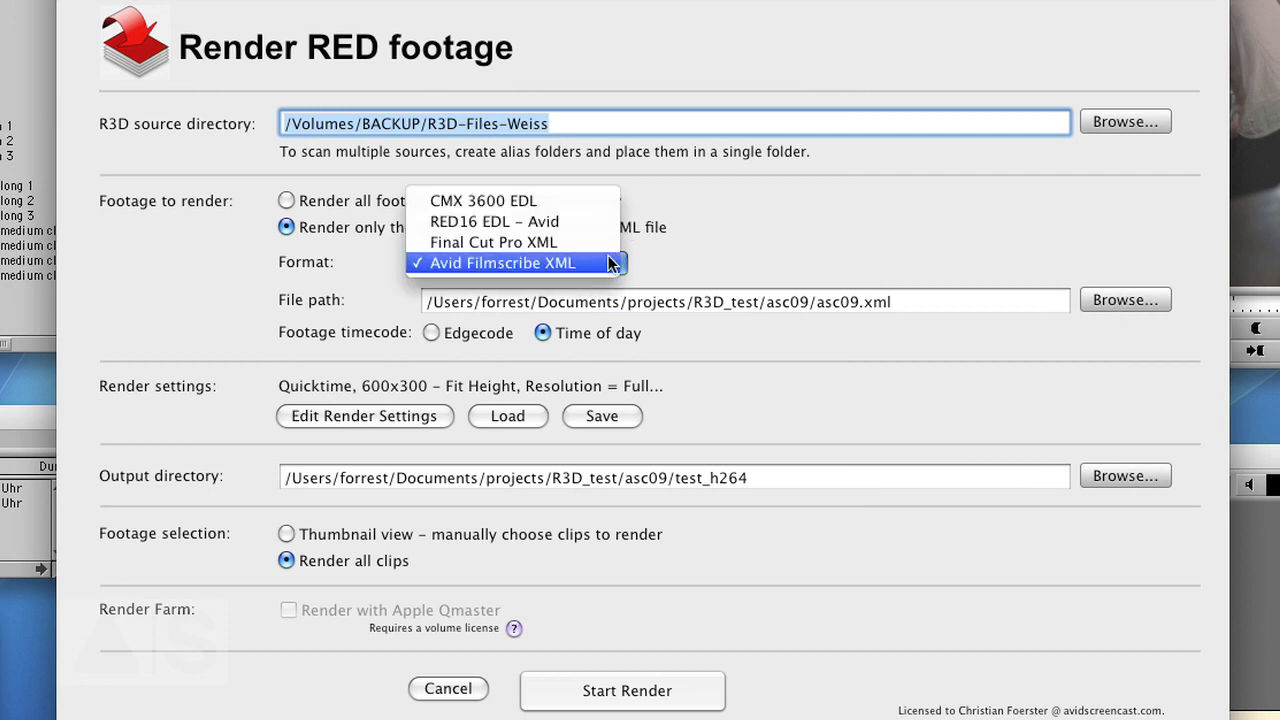
click(546, 222)
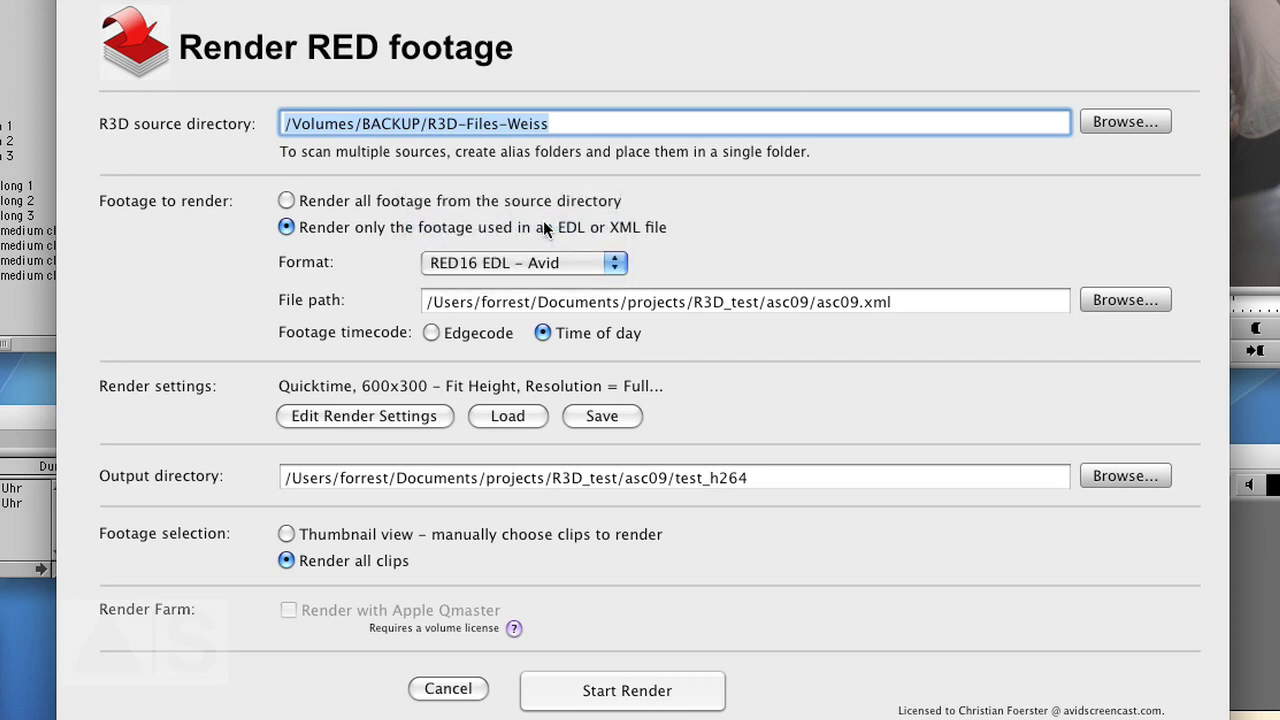
click(1113, 299)
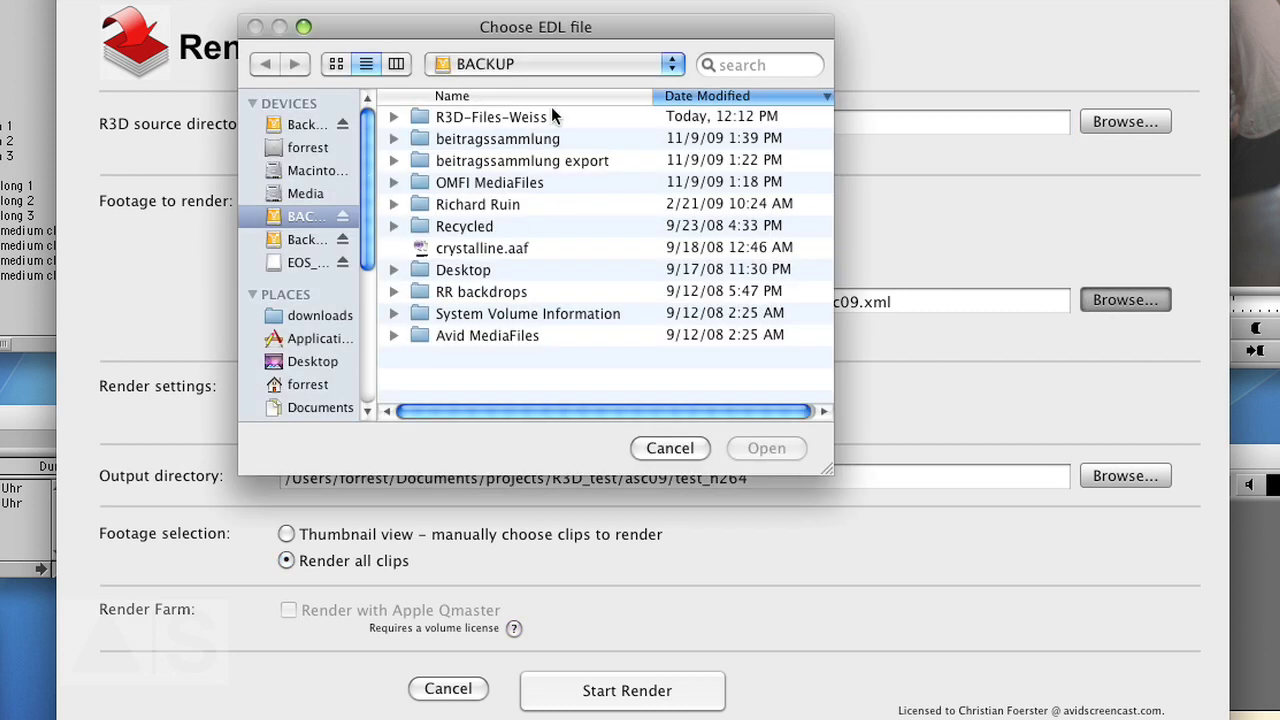
scroll(319, 378, down, 5)
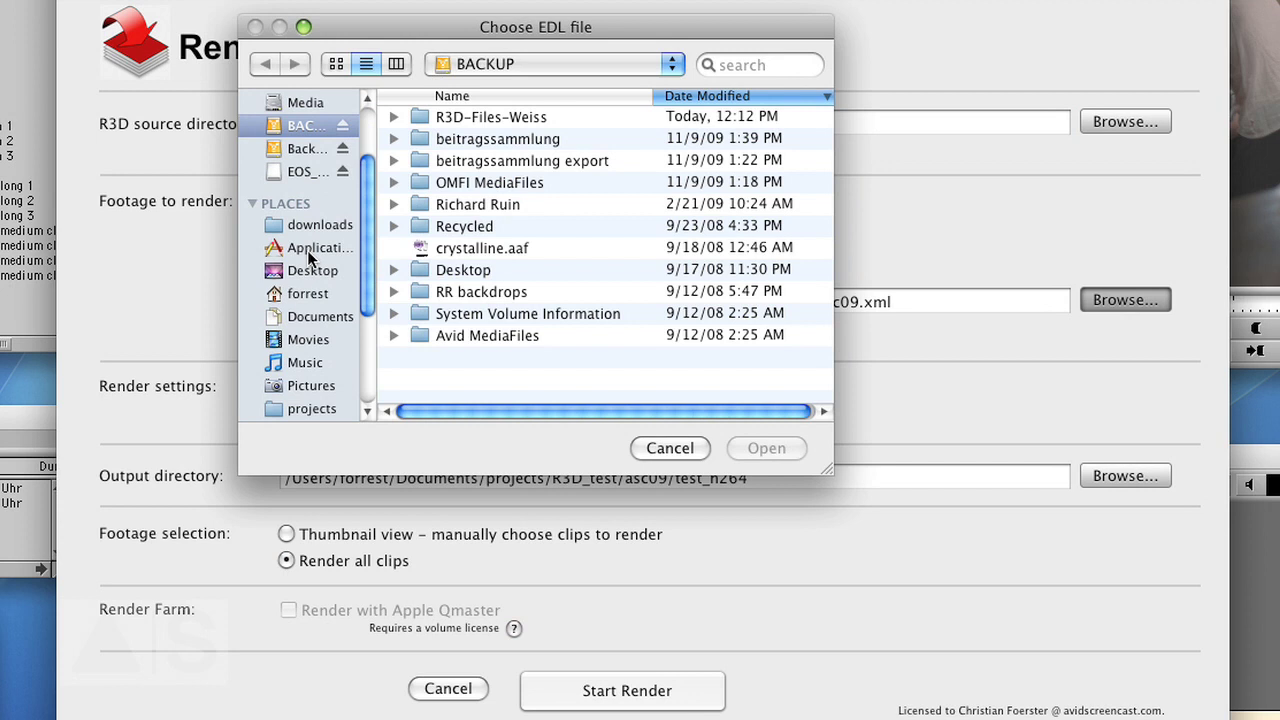
click(314, 347)
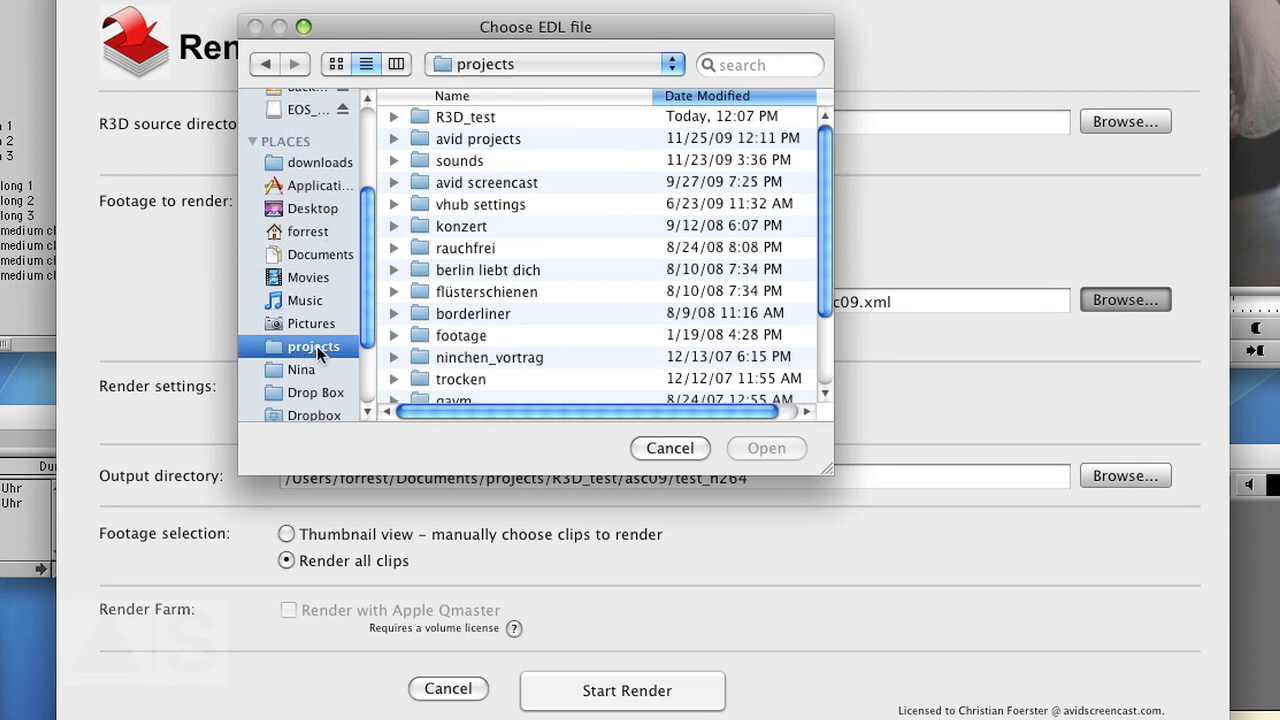
double_click(450, 126)
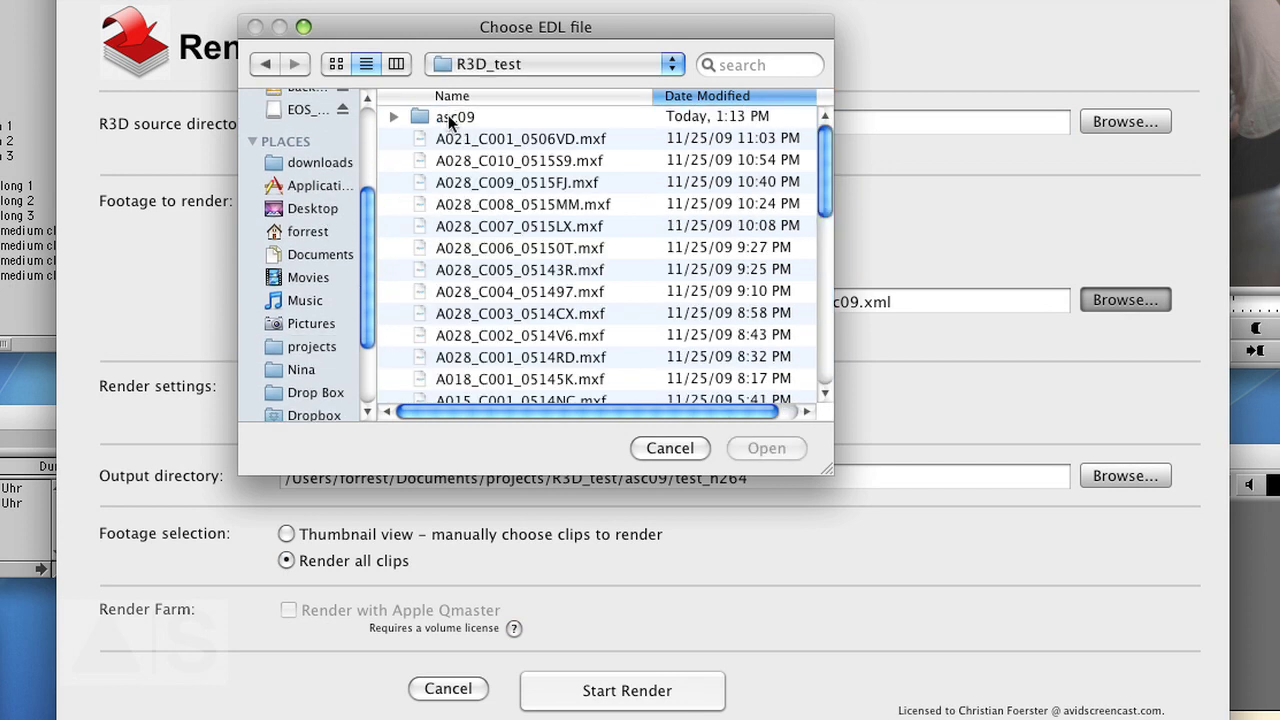
double_click(452, 118)
click(505, 120)
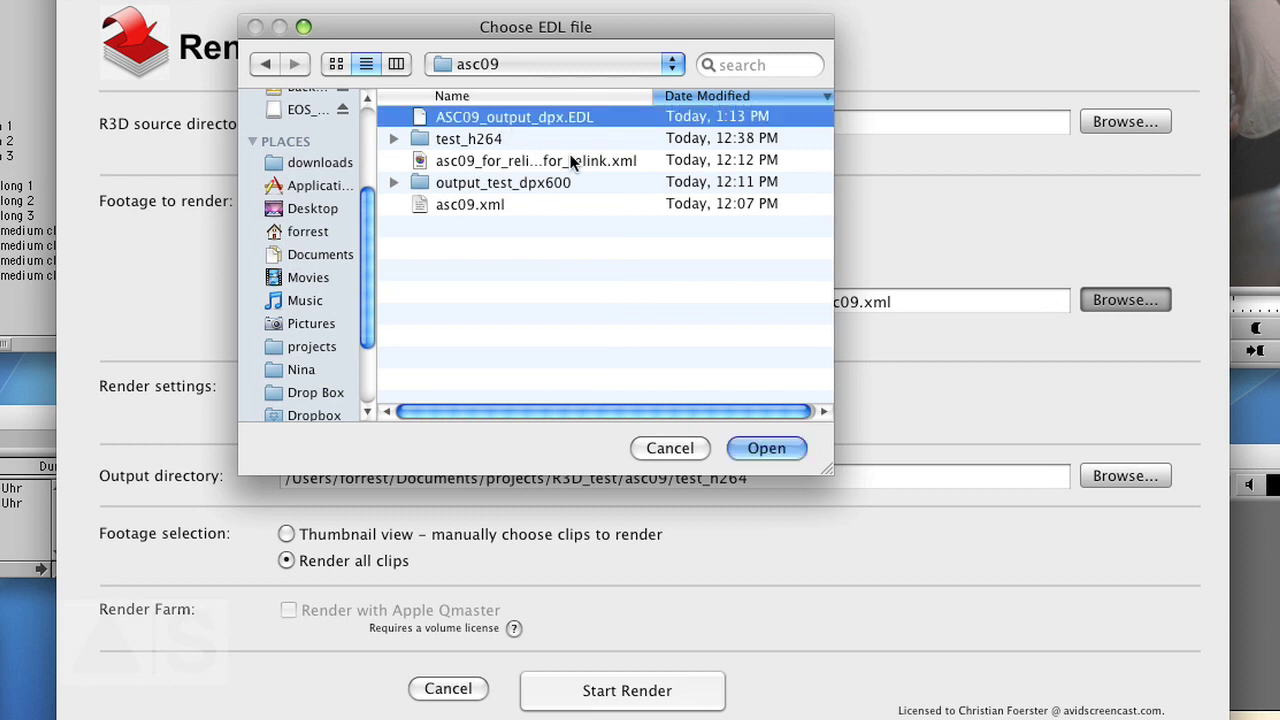
click(757, 448)
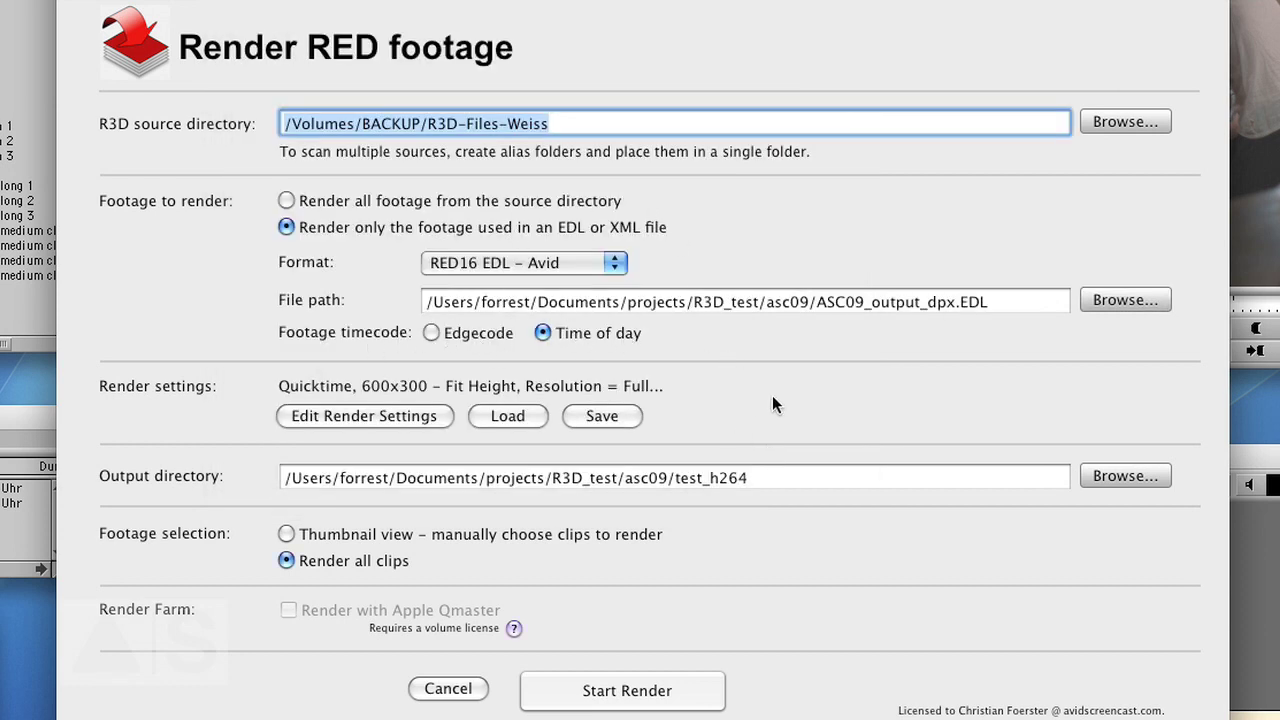
Step: In the render settings, choose DPX output and keep debayer quality at Full
click(358, 415)
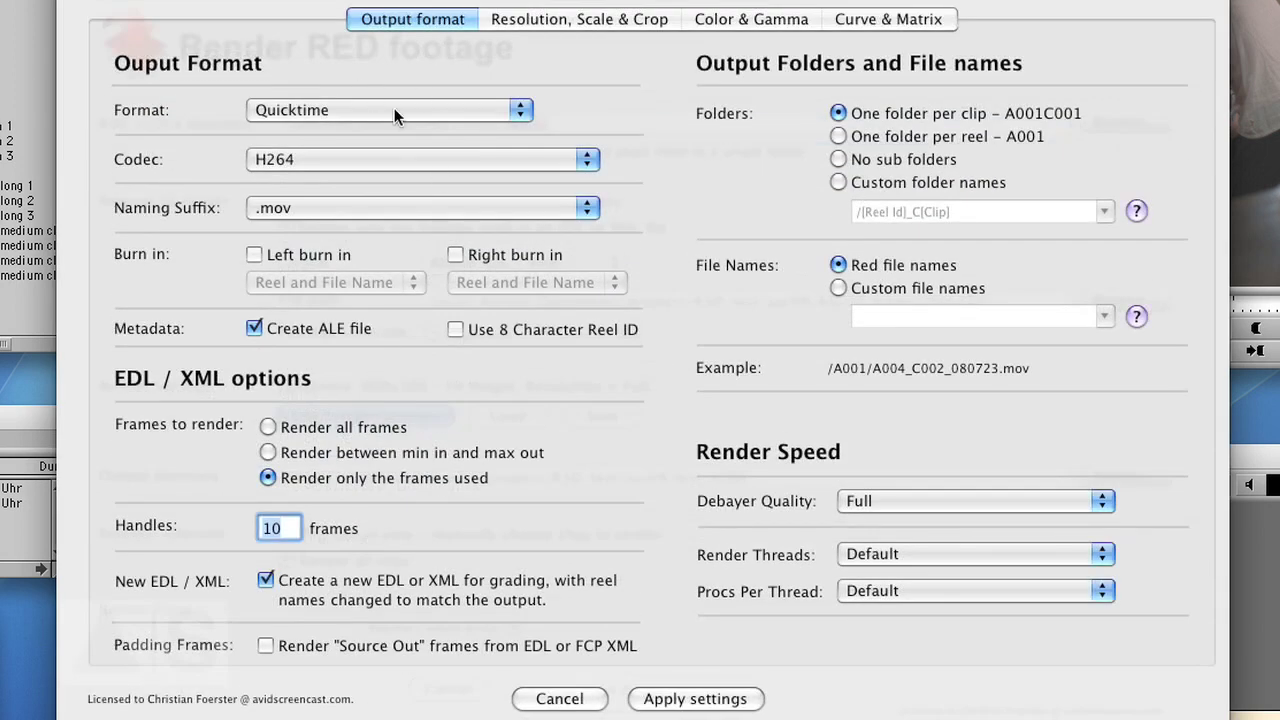
click(394, 110)
click(314, 66)
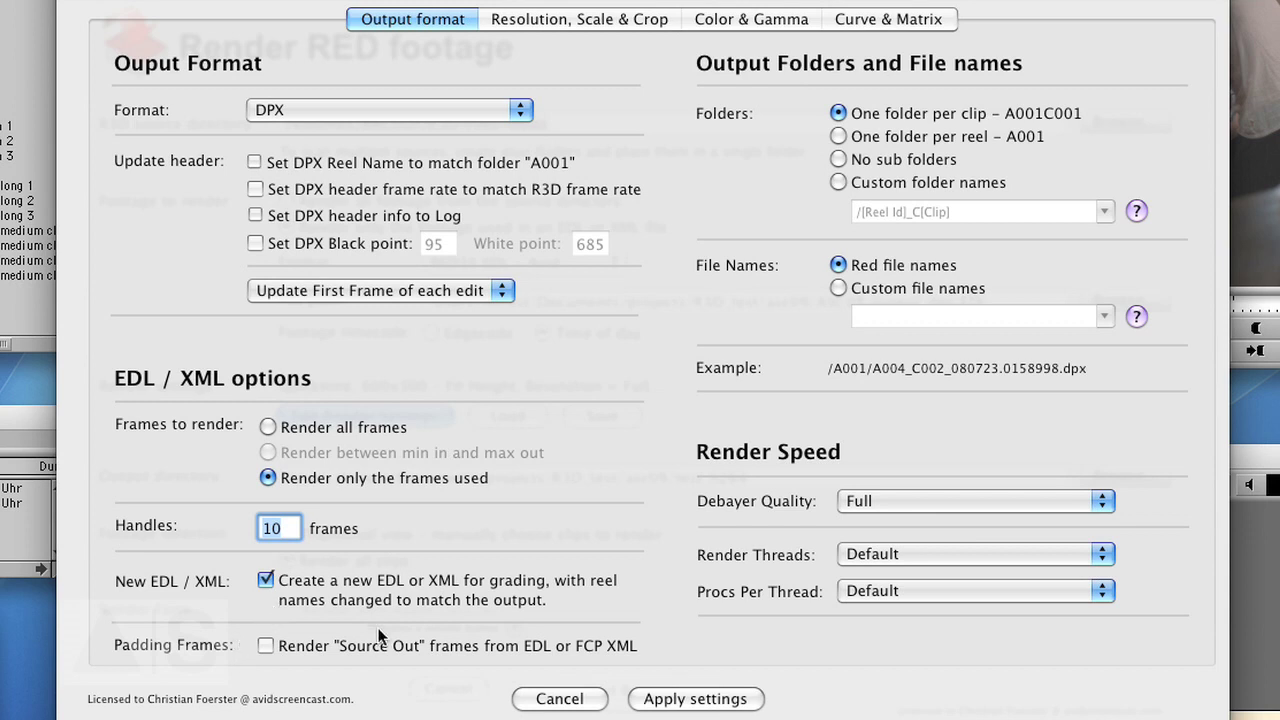
click(894, 500)
click(921, 496)
click(532, 20)
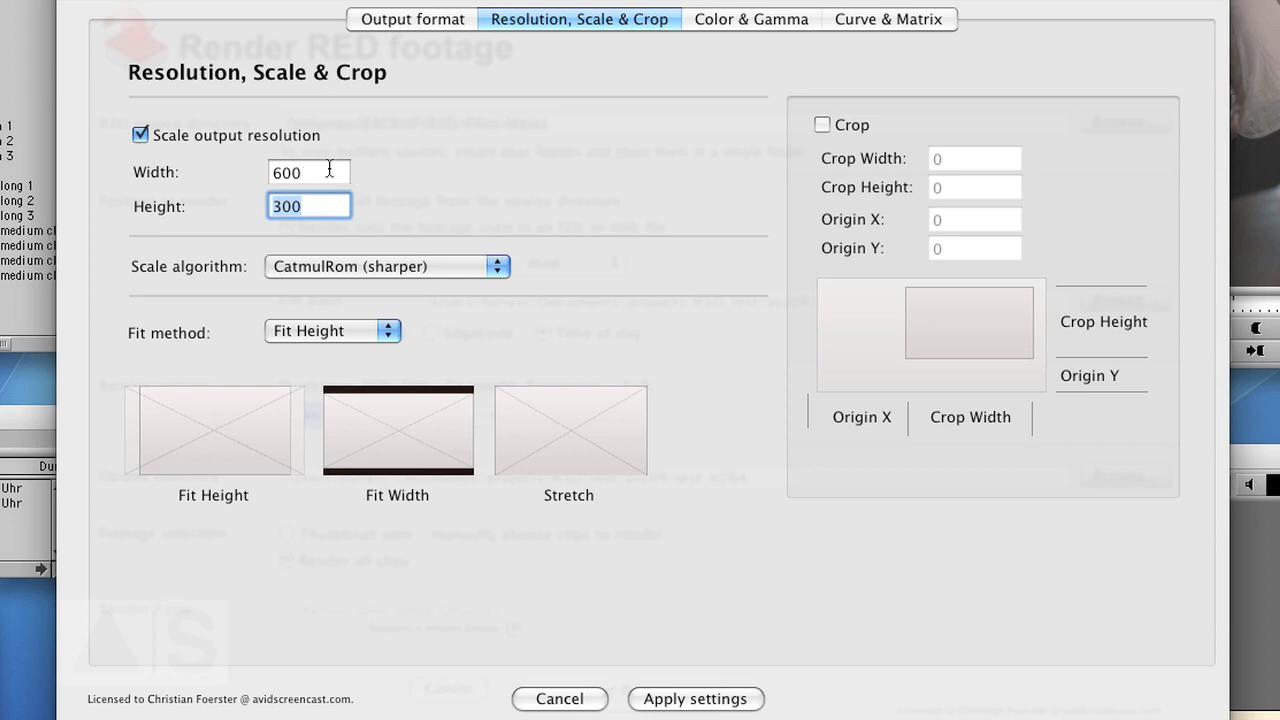
Step: Turn off output resolution scaling, then move on to the Color & Gamma page
click(140, 135)
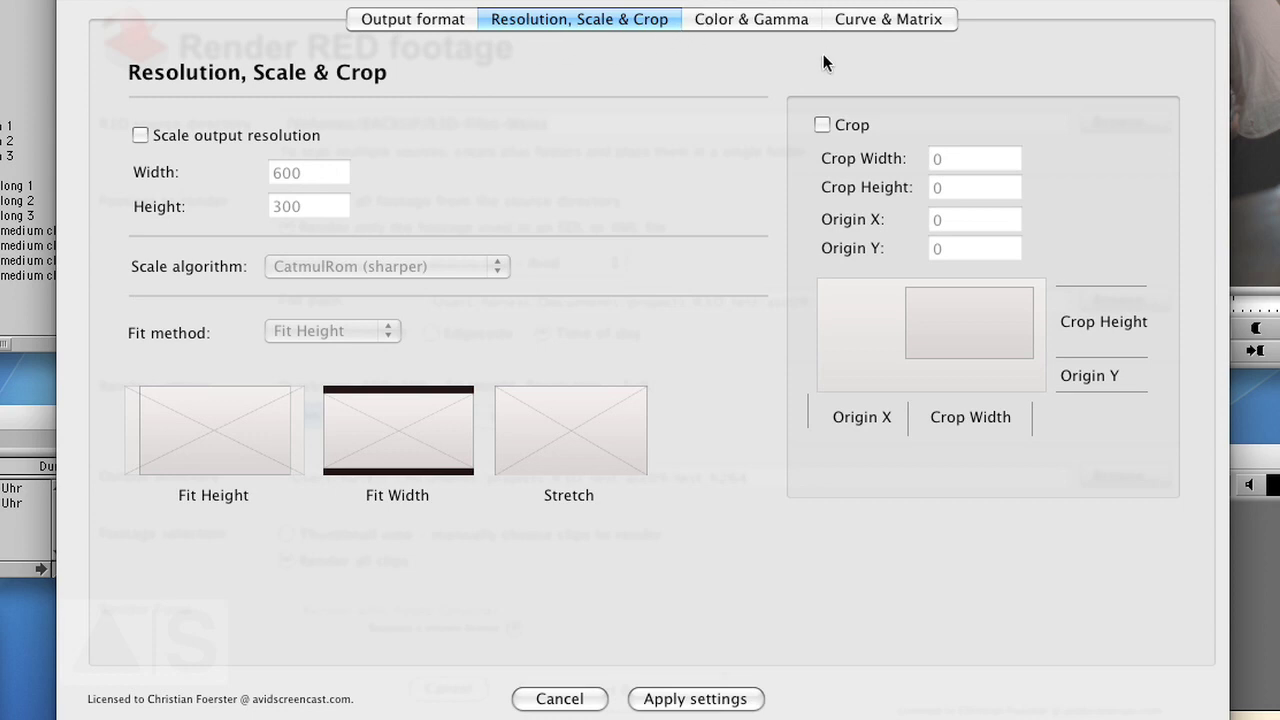
click(745, 24)
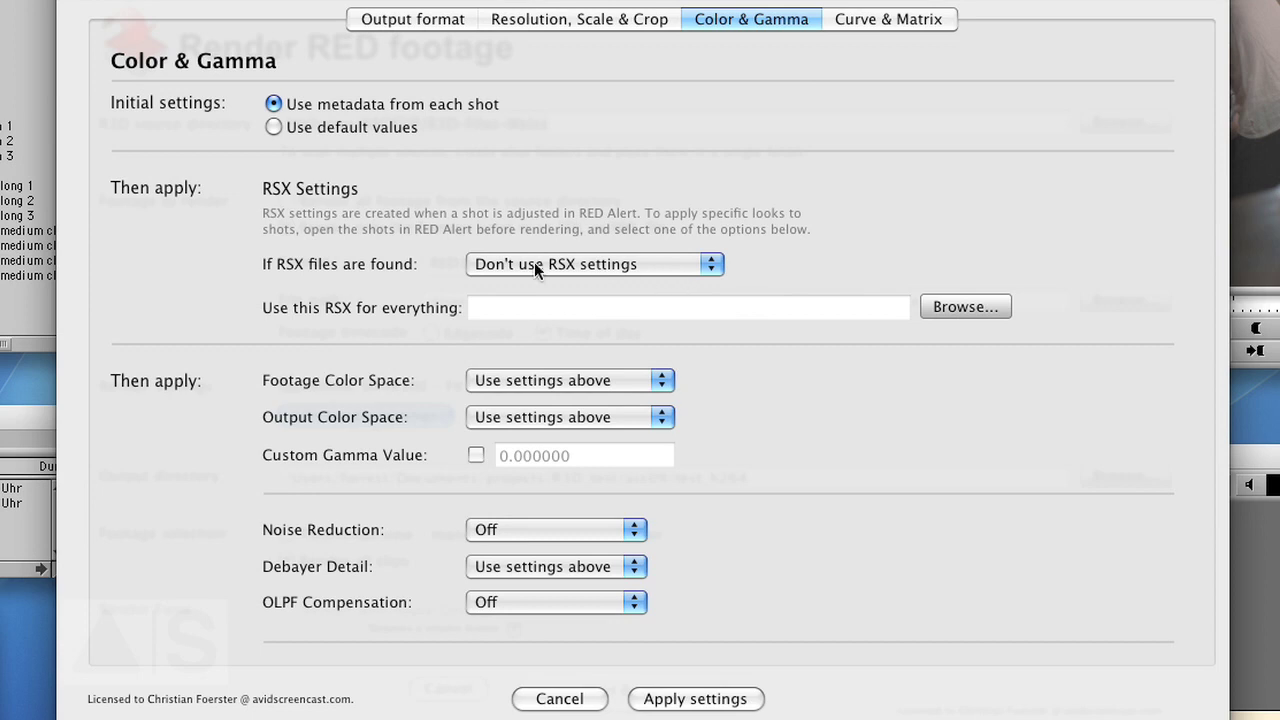
Step: Keep 'Don't use RSX settings', review Curve & Matrix, and apply the render settings
click(562, 272)
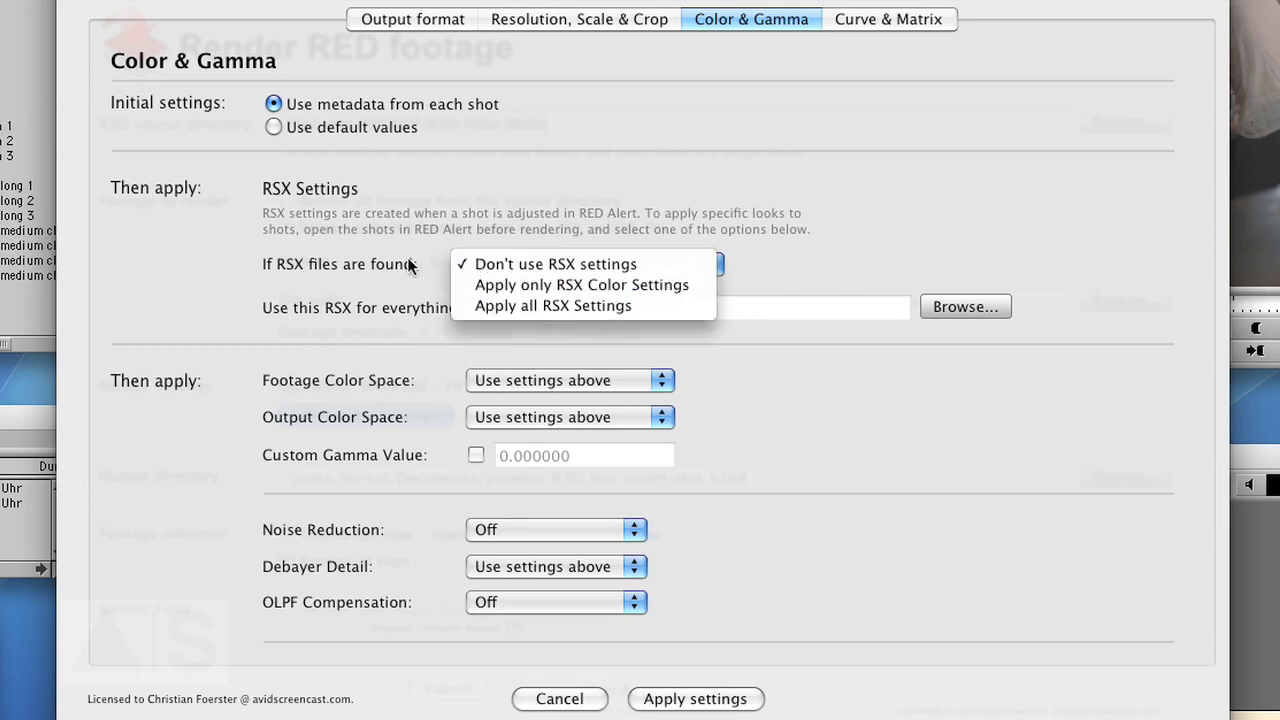
click(509, 315)
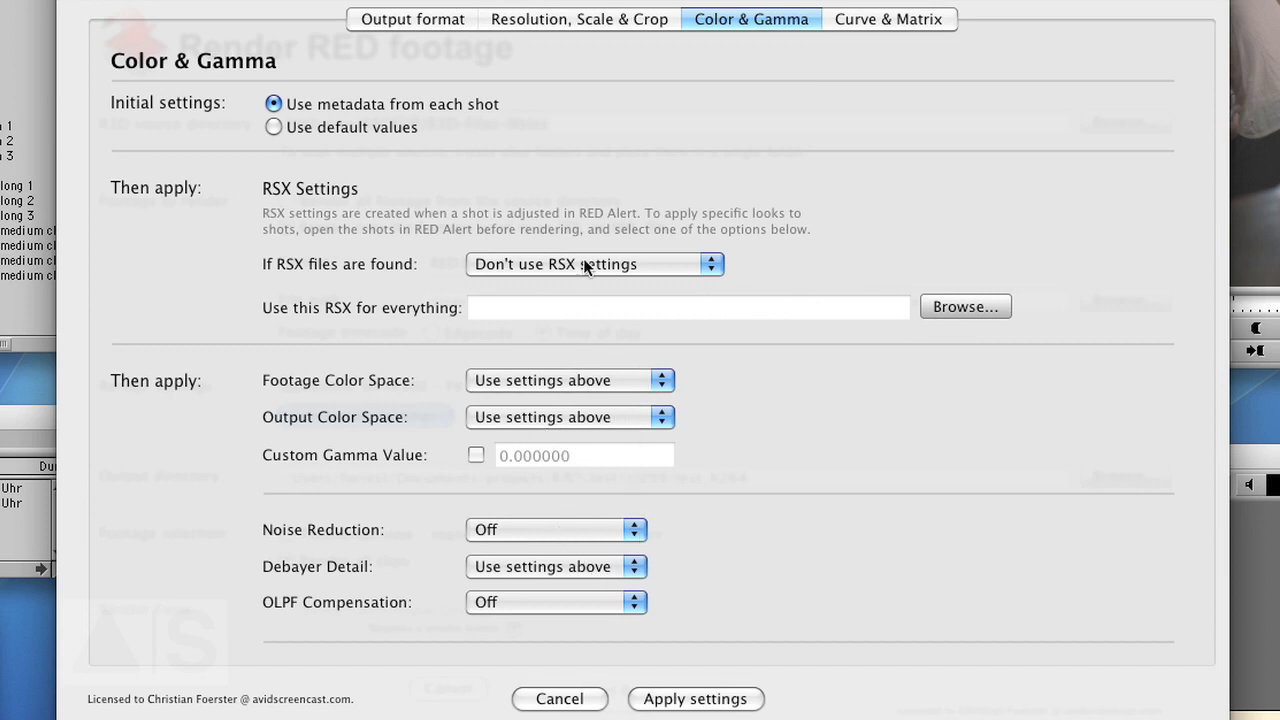
click(891, 19)
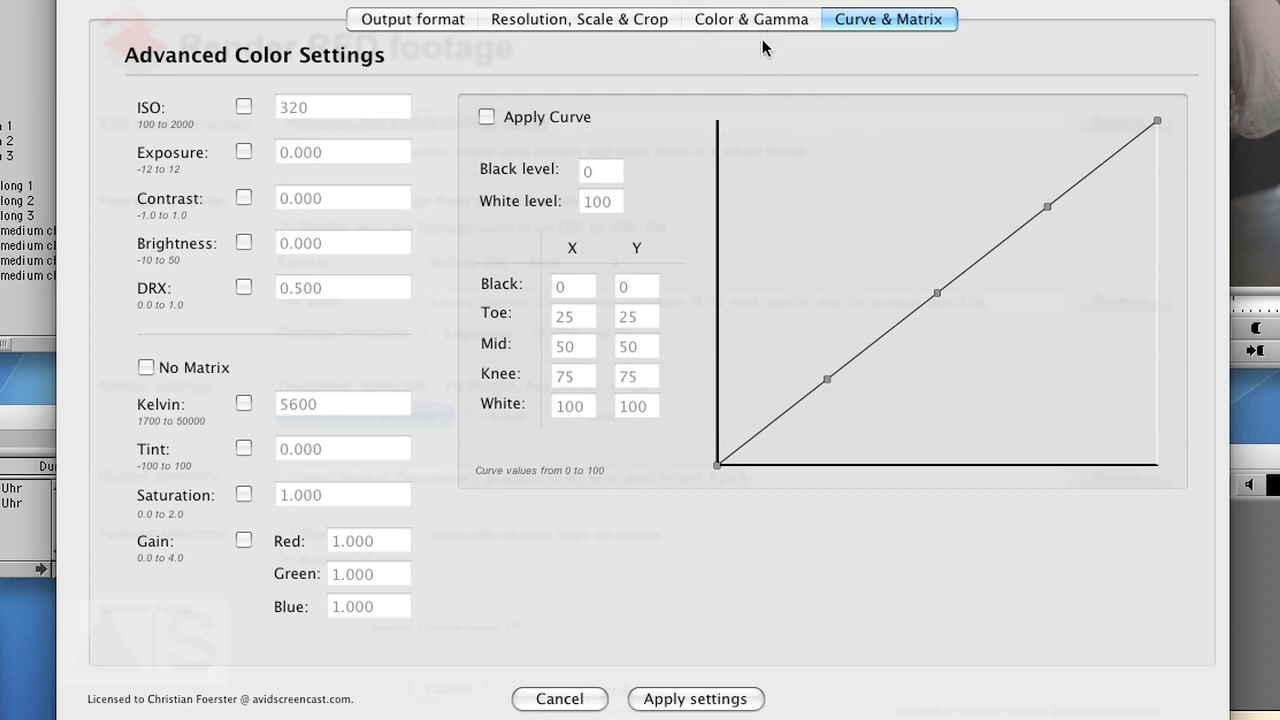
click(683, 703)
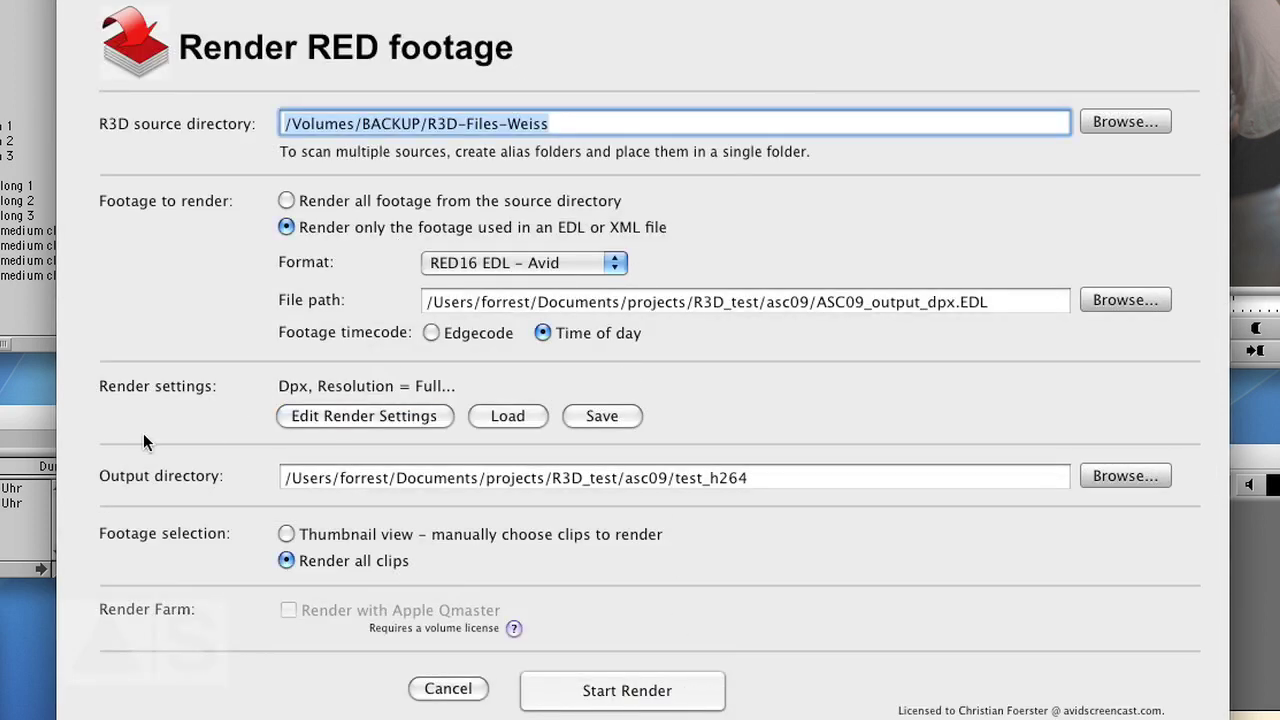
Step: Set a new output_dpx folder inside asc09 as the output directory and start rendering
click(1125, 476)
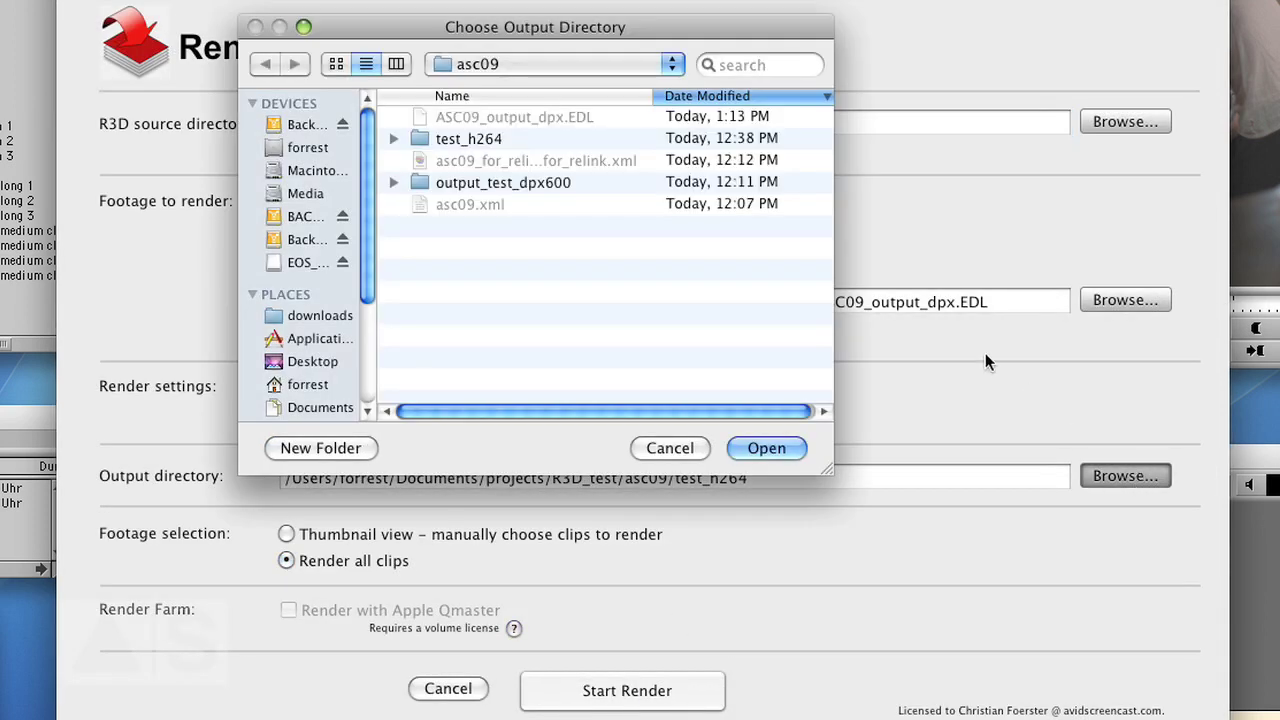
click(320, 448)
text(output_dpx)
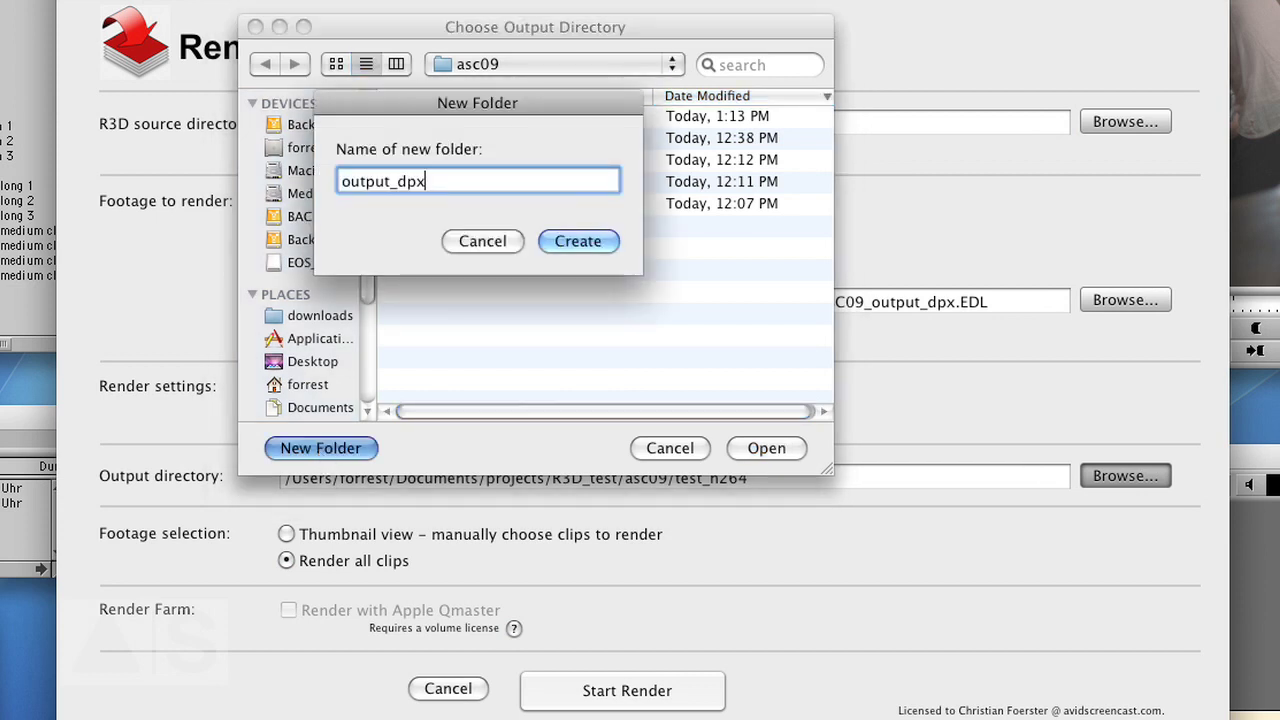
key(Return)
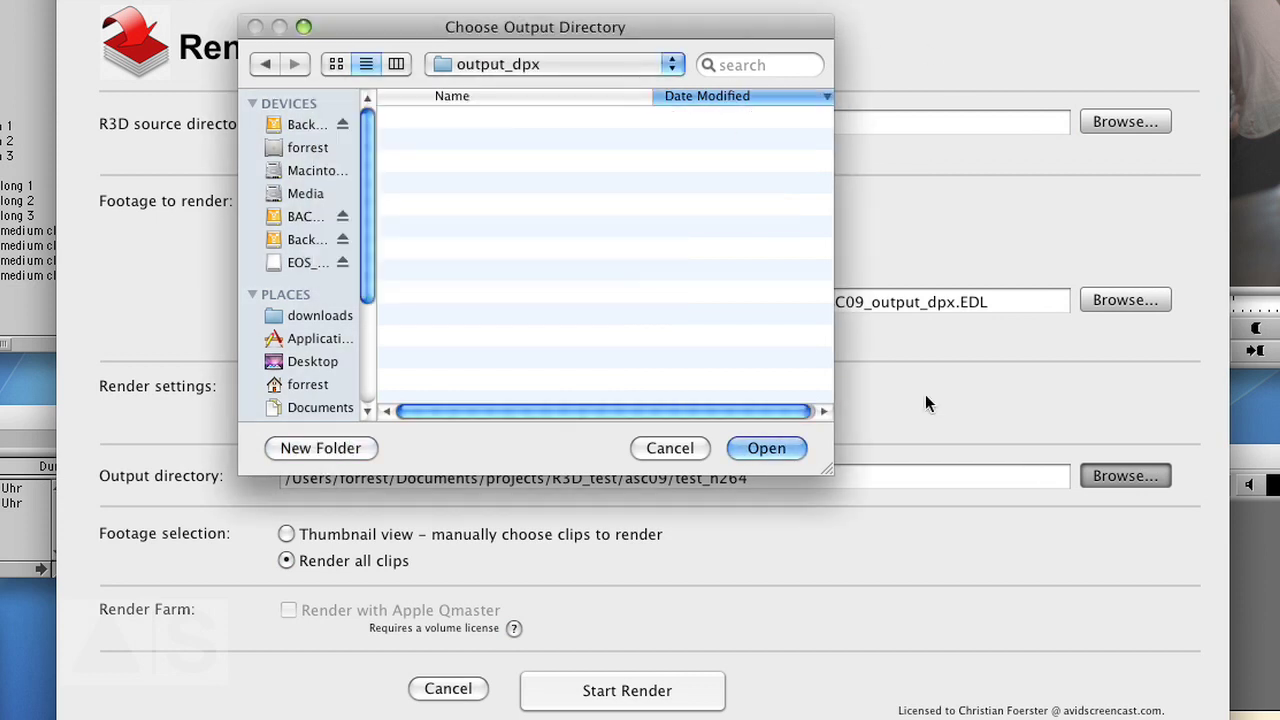
click(773, 446)
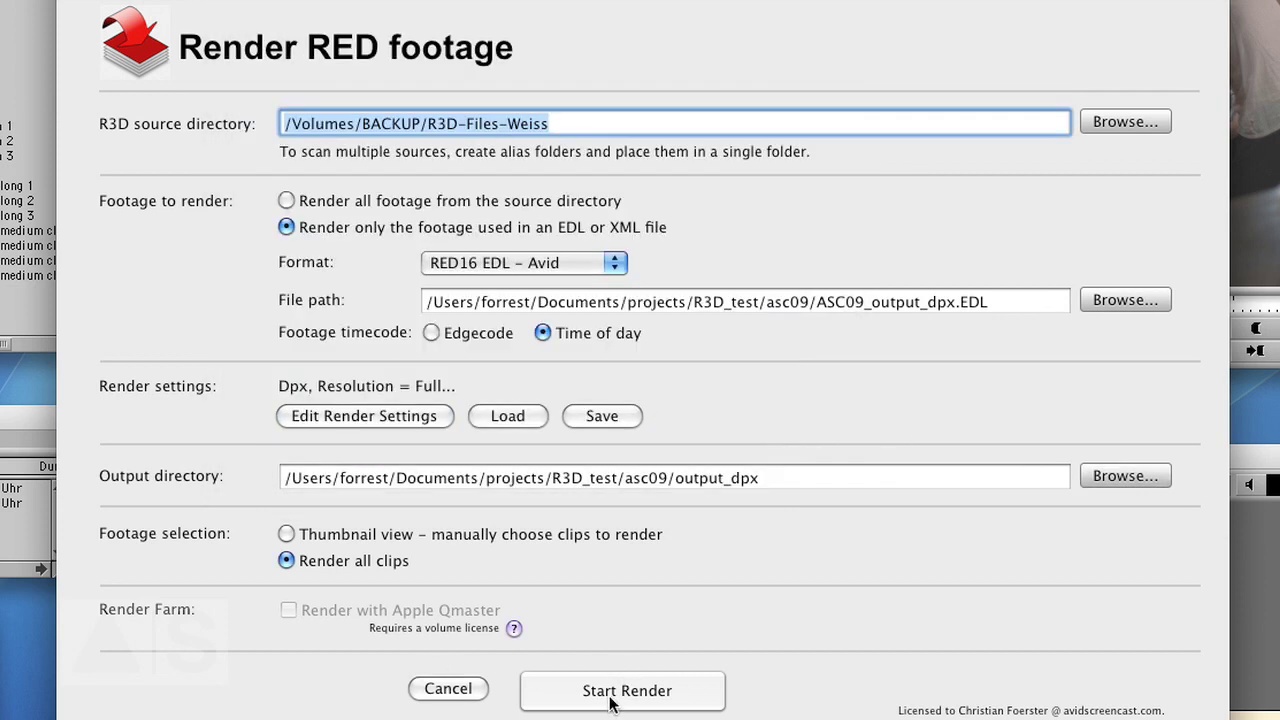
click(621, 690)
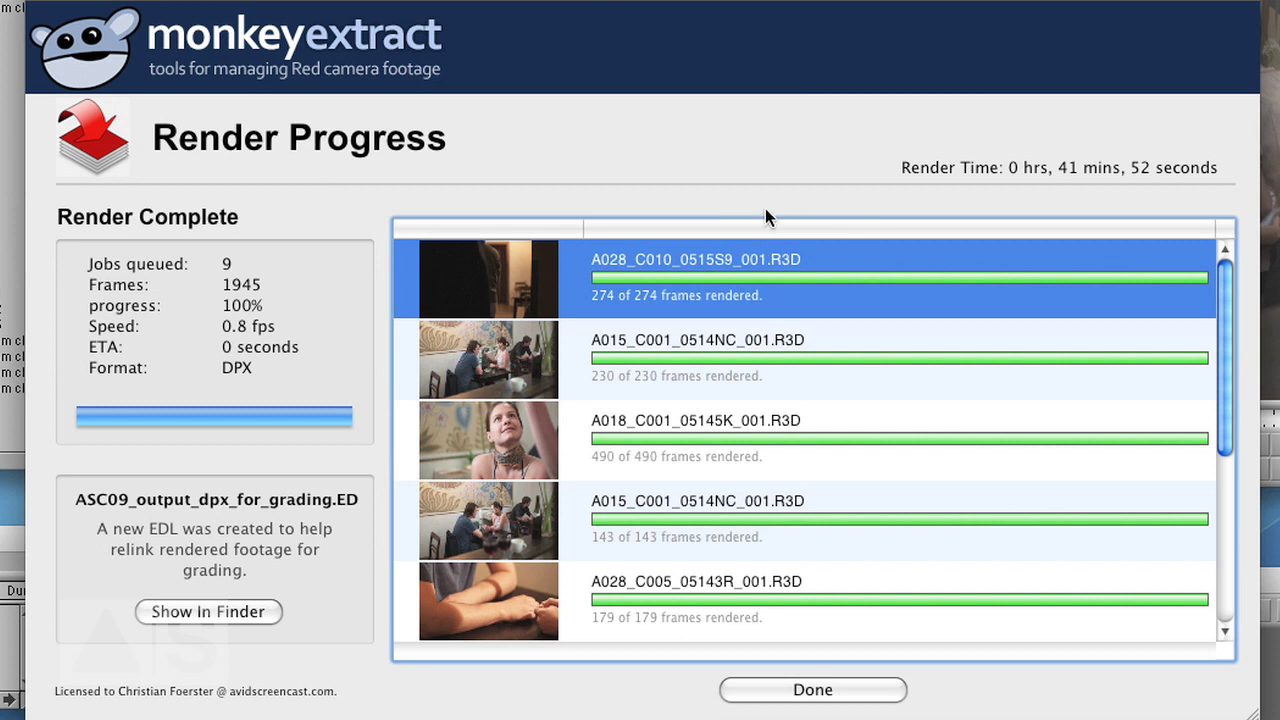
Step: Inspect the rendered A015 DPX frames in Finder
key(super+Tab)
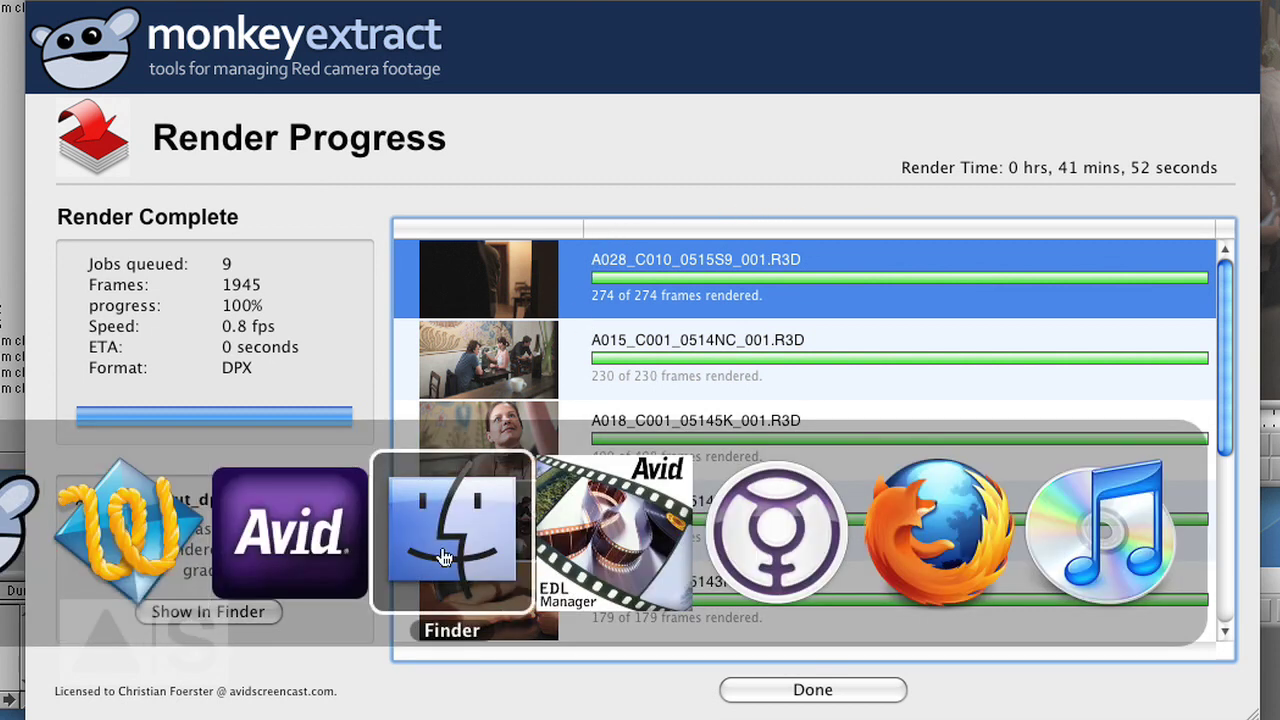
click(452, 530)
click(853, 93)
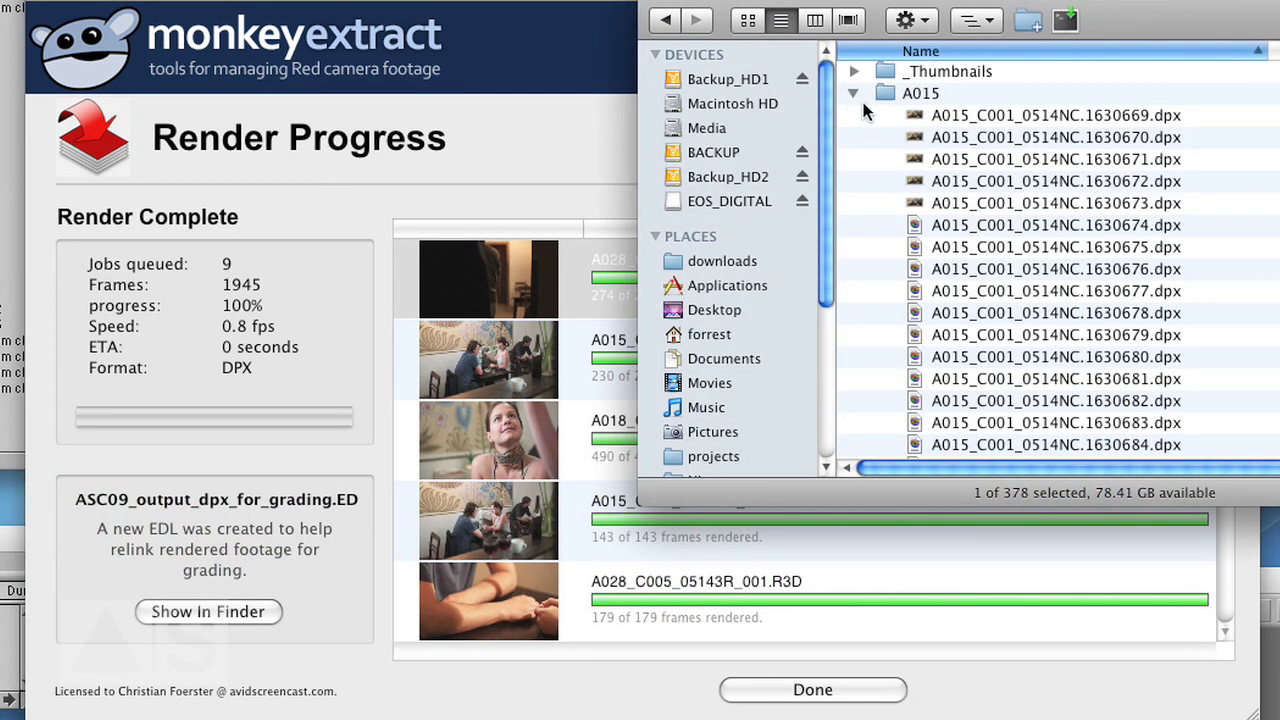
scroll(1147, 199, down, 10)
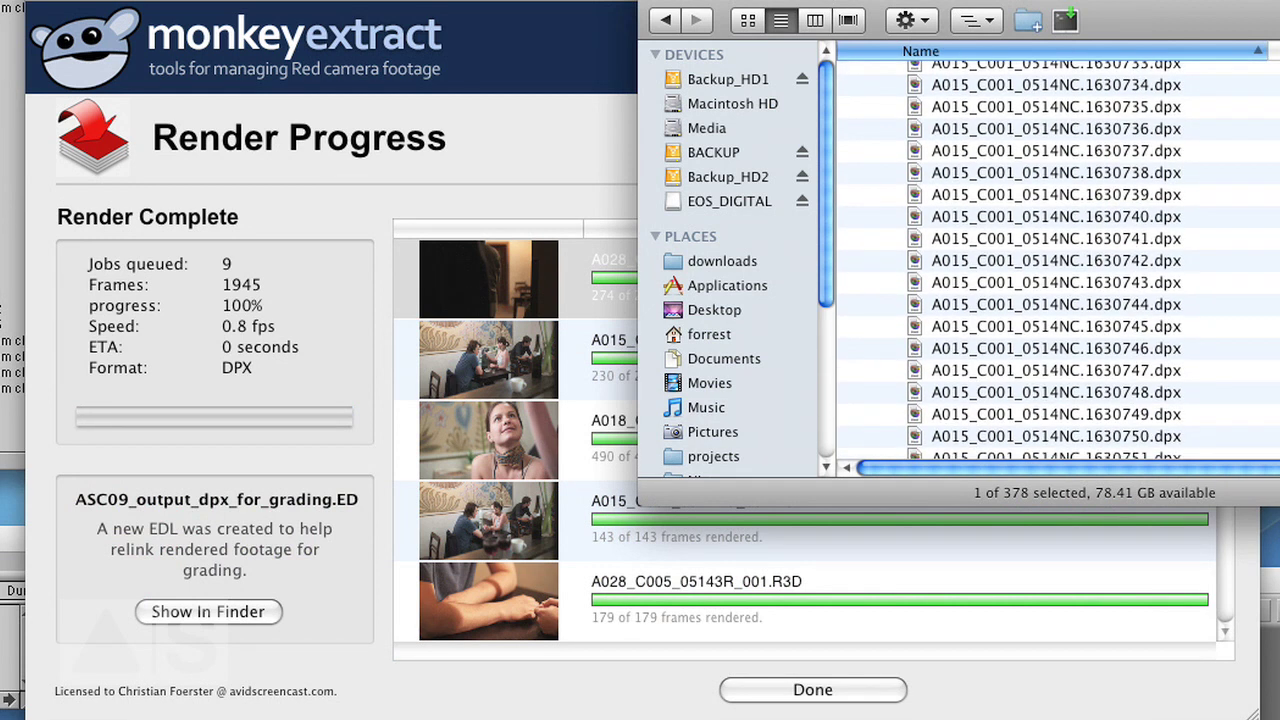
scroll(1147, 199, up, 5)
click(1147, 197)
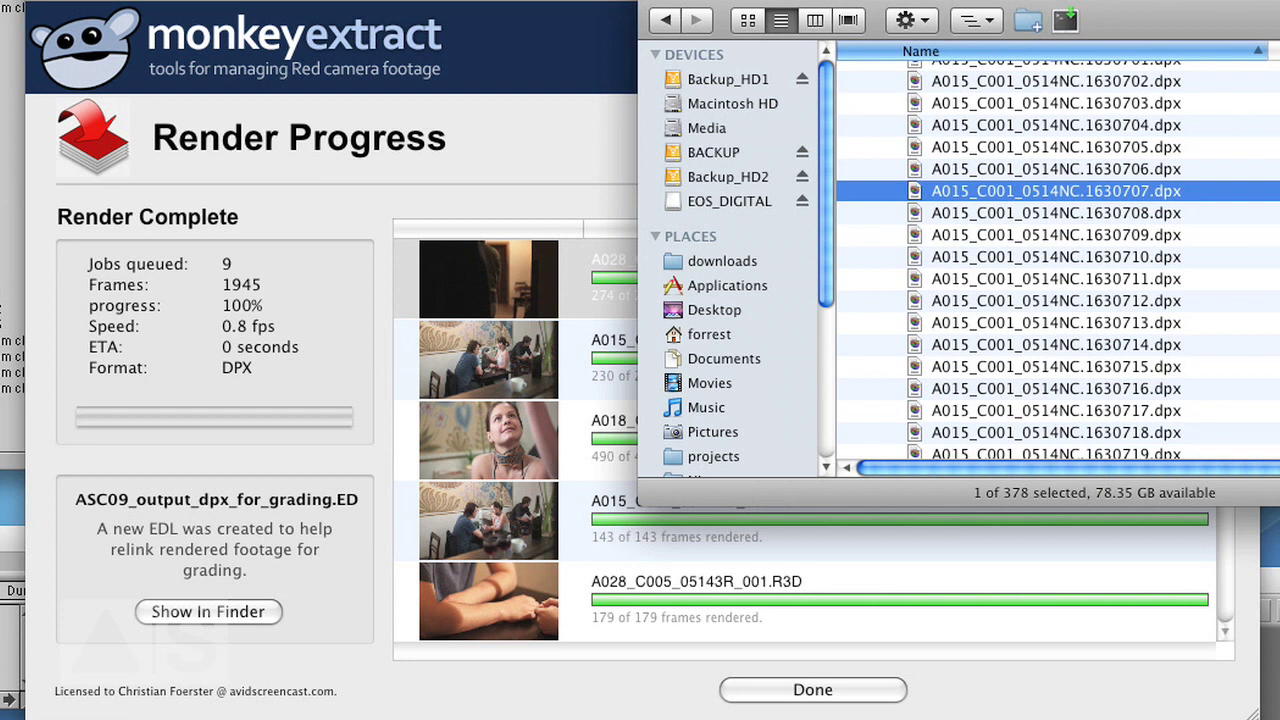
Step: From Monkey Extract, show ASC09_output_dpx_for_grading.edl in Finder and position the asc09 window
key(super+Tab)
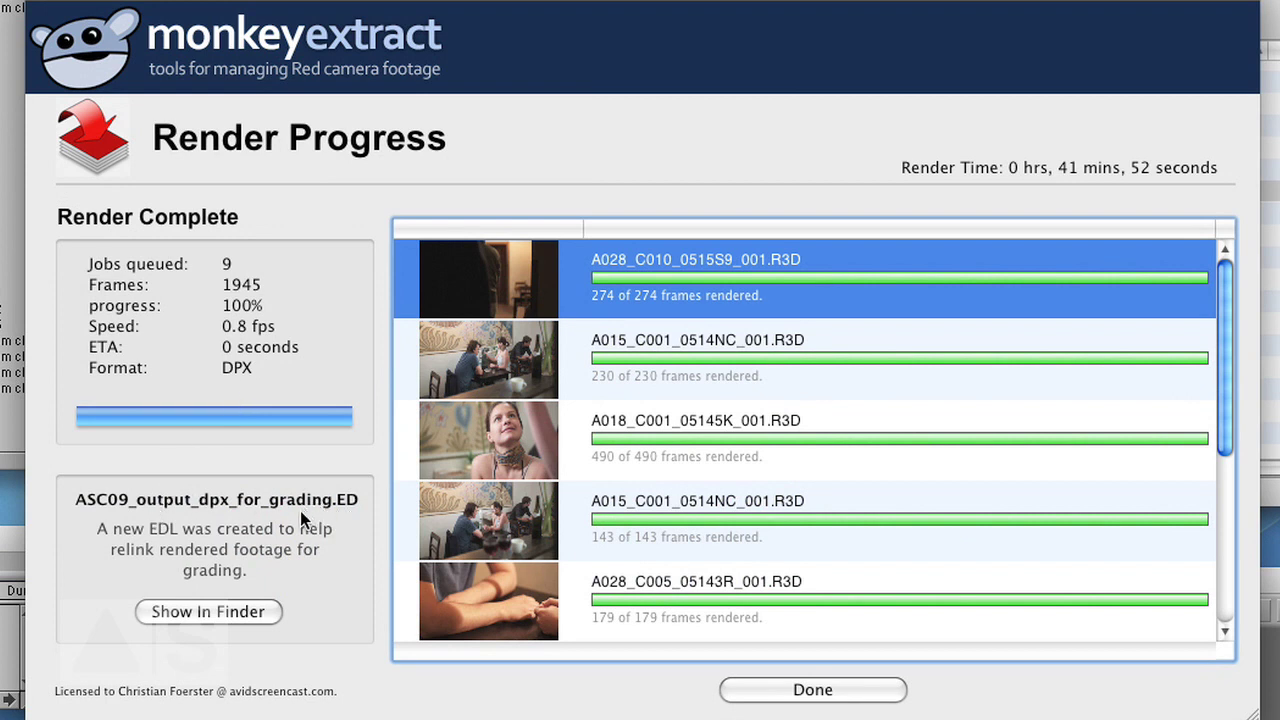
click(242, 612)
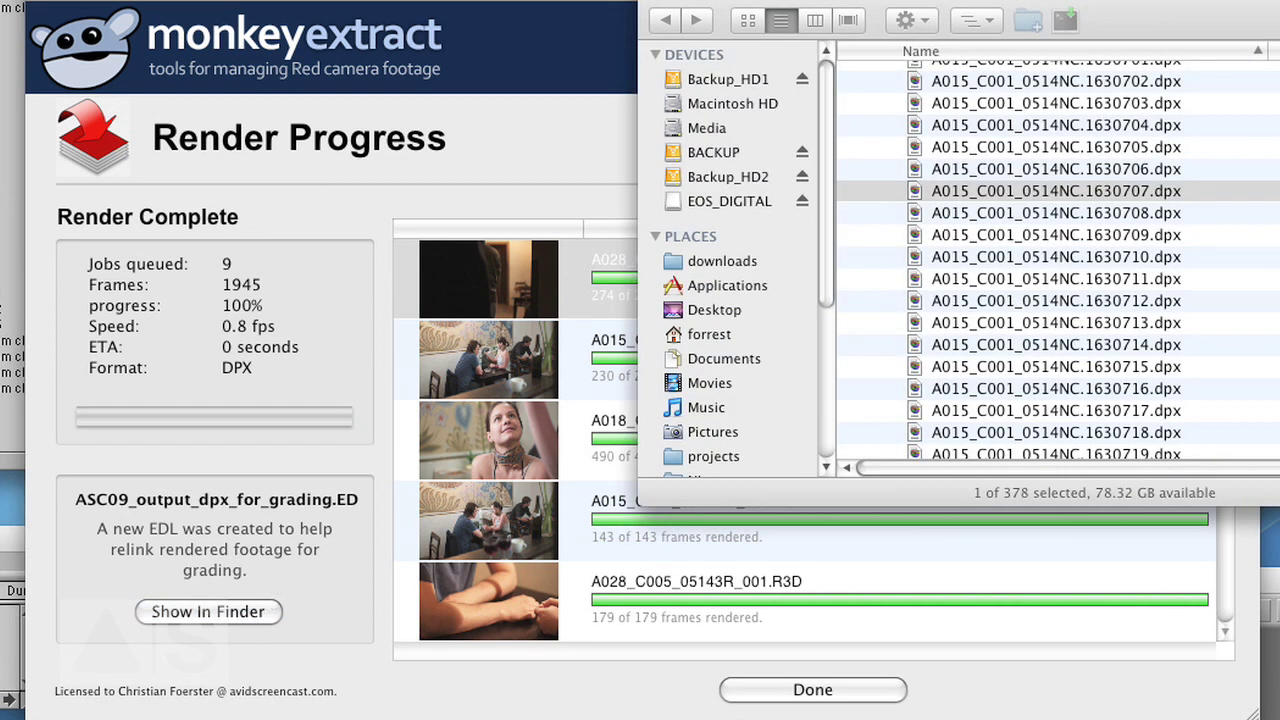
drag(1250, 137, 666, 112)
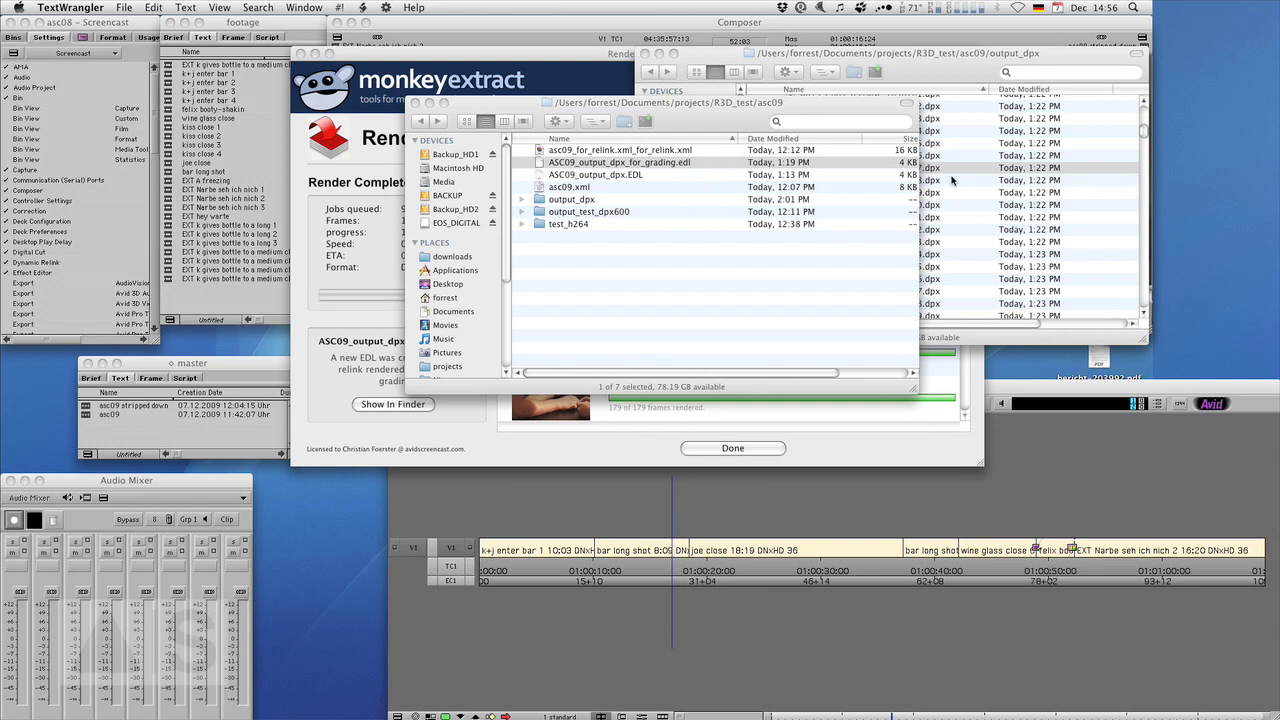
Step: Bring Firefox to the front, showing the Avid Screencast site with episode #07: Kill Bill Effect
key(super+Tab)
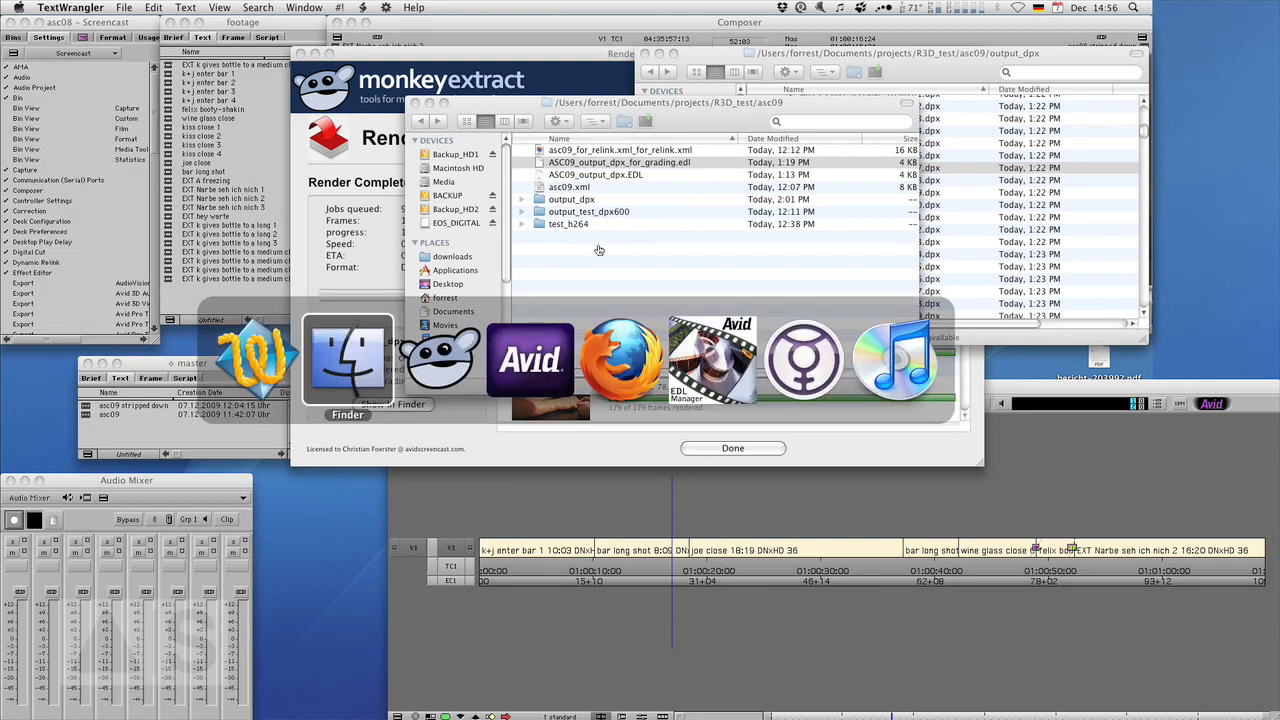
click(620, 365)
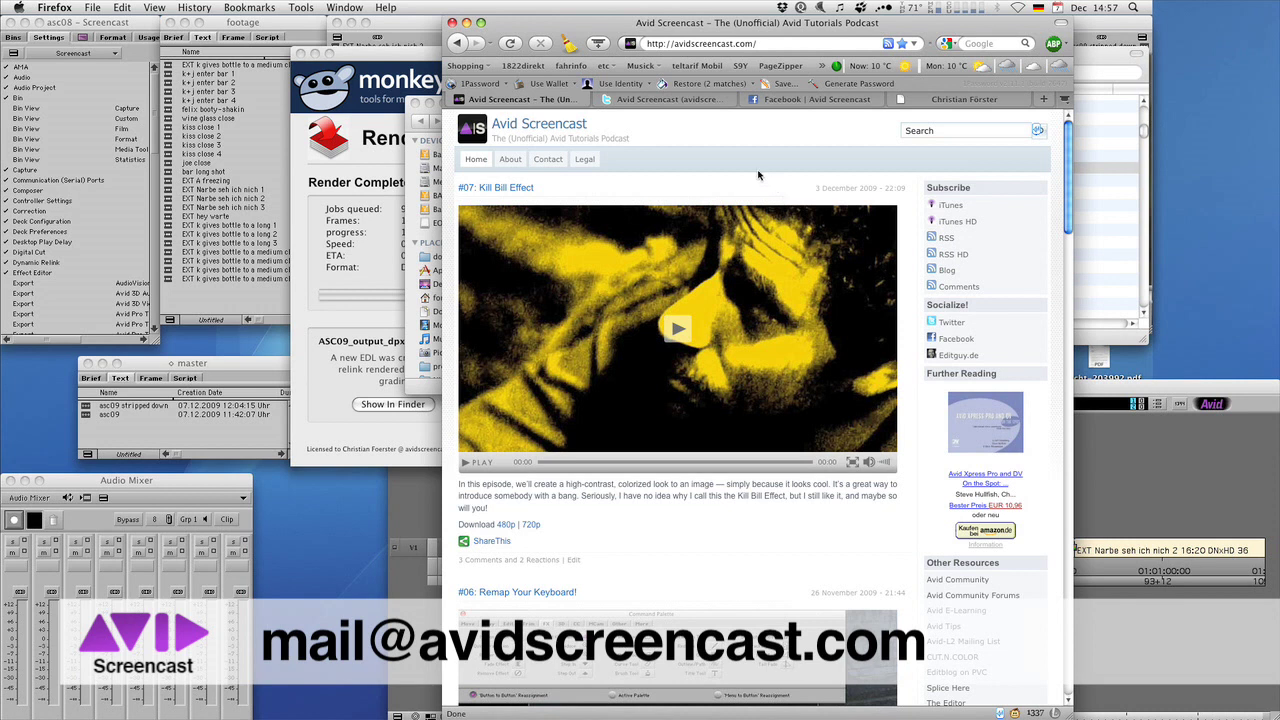
Step: View the Avid Screencast Twitter and Facebook tabs, ending on the editguy.de portfolio site
click(684, 101)
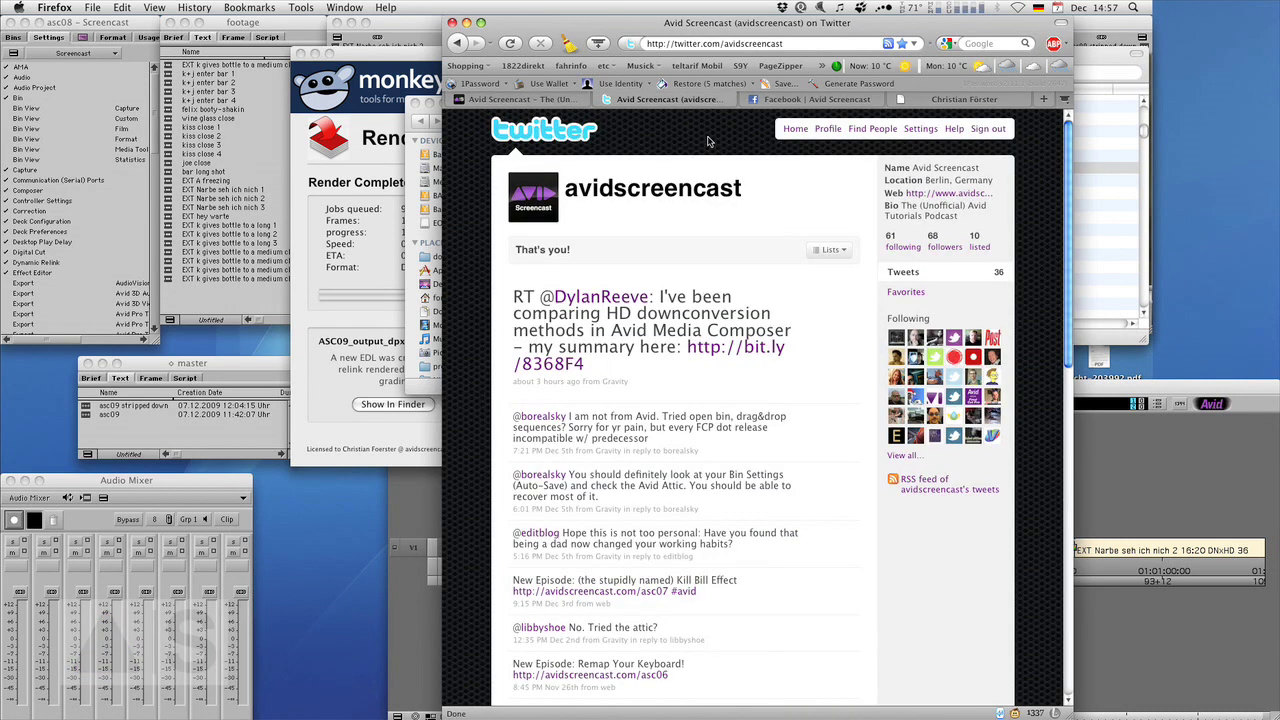
click(794, 101)
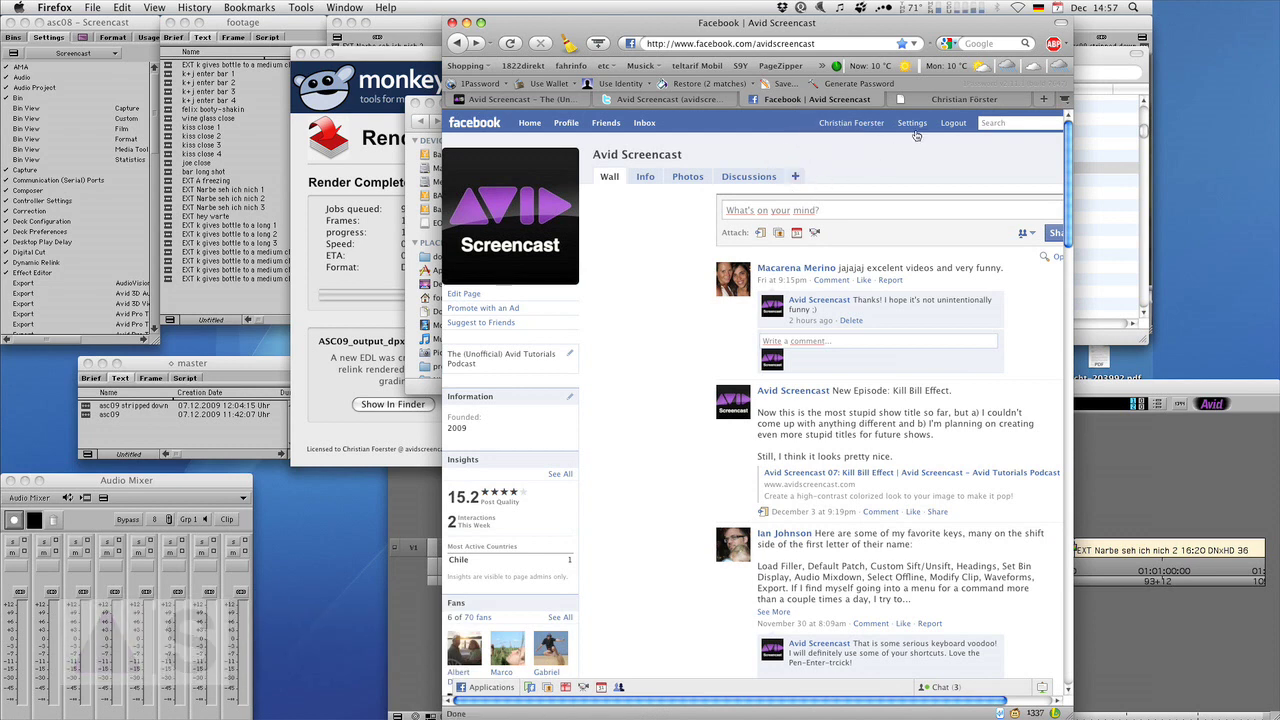
click(941, 101)
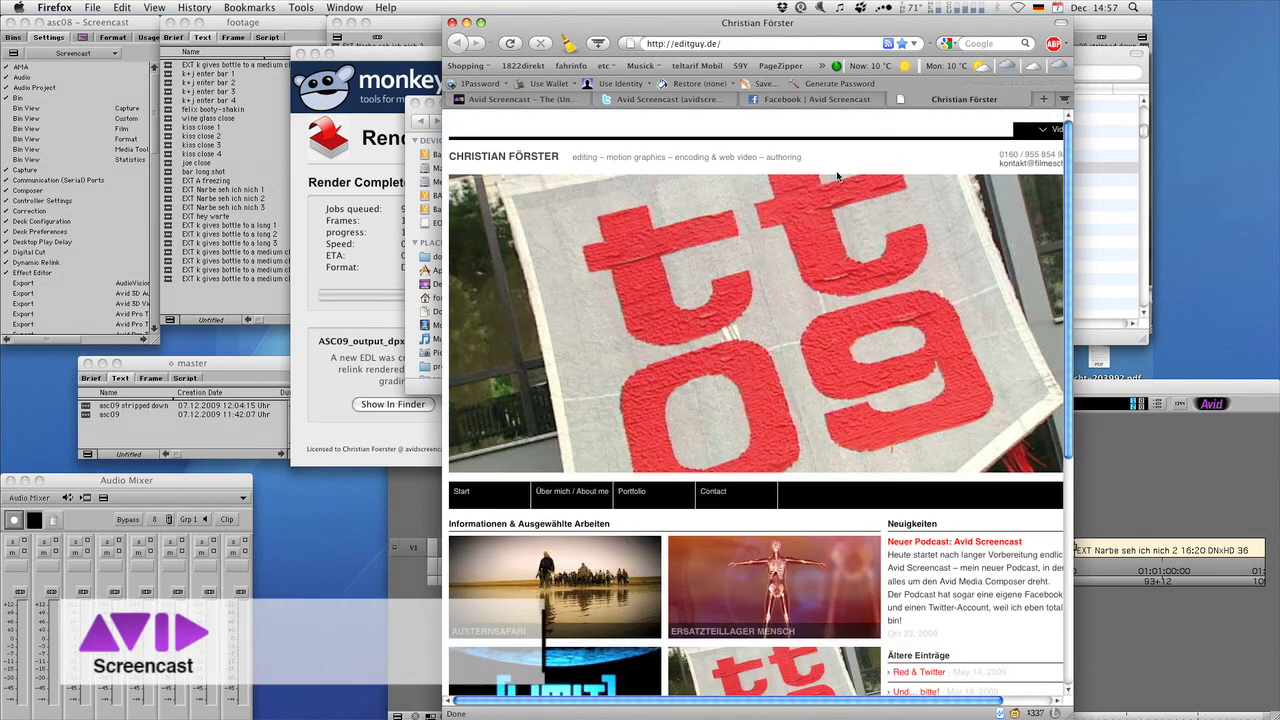